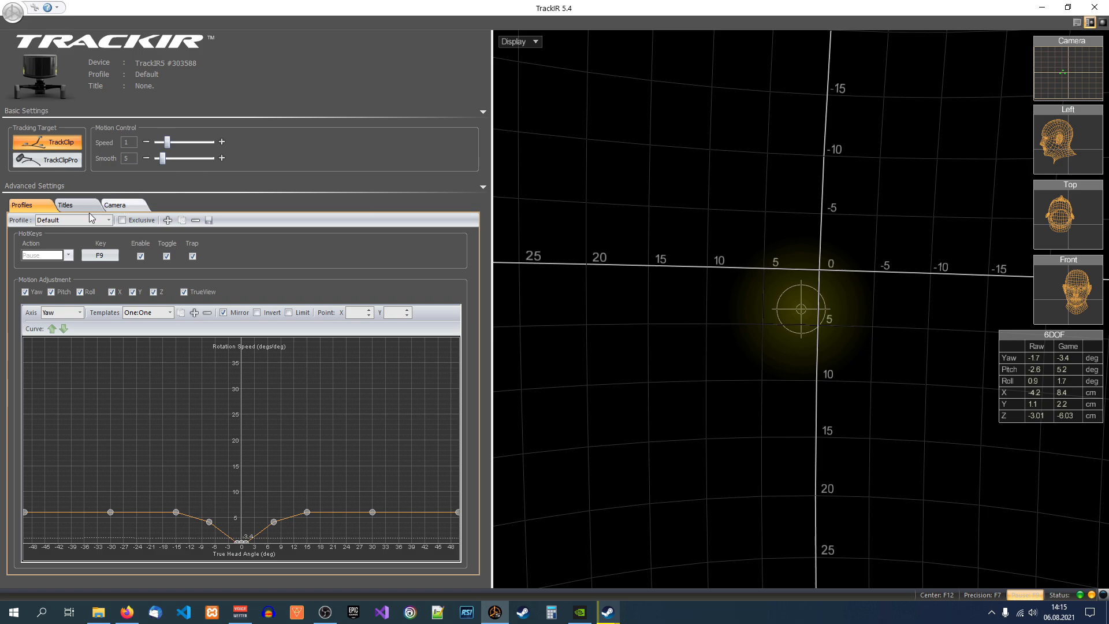
# - Open the camera settings and show the descriptions of Light Filter Threshold and IR Brightness
pyautogui.click(122, 207)
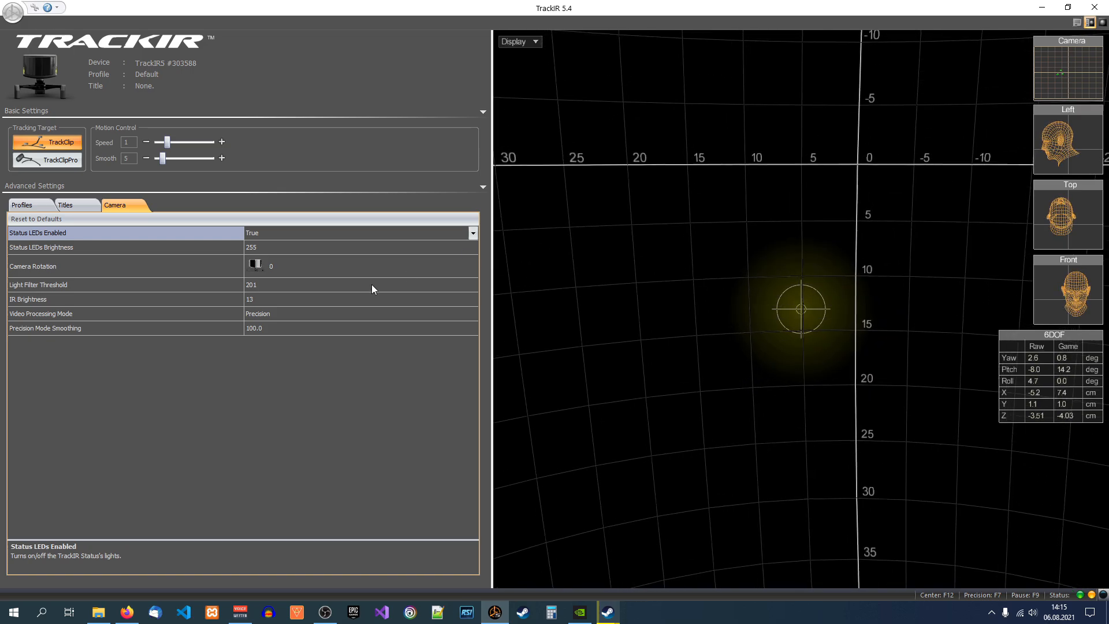
pyautogui.click(194, 284)
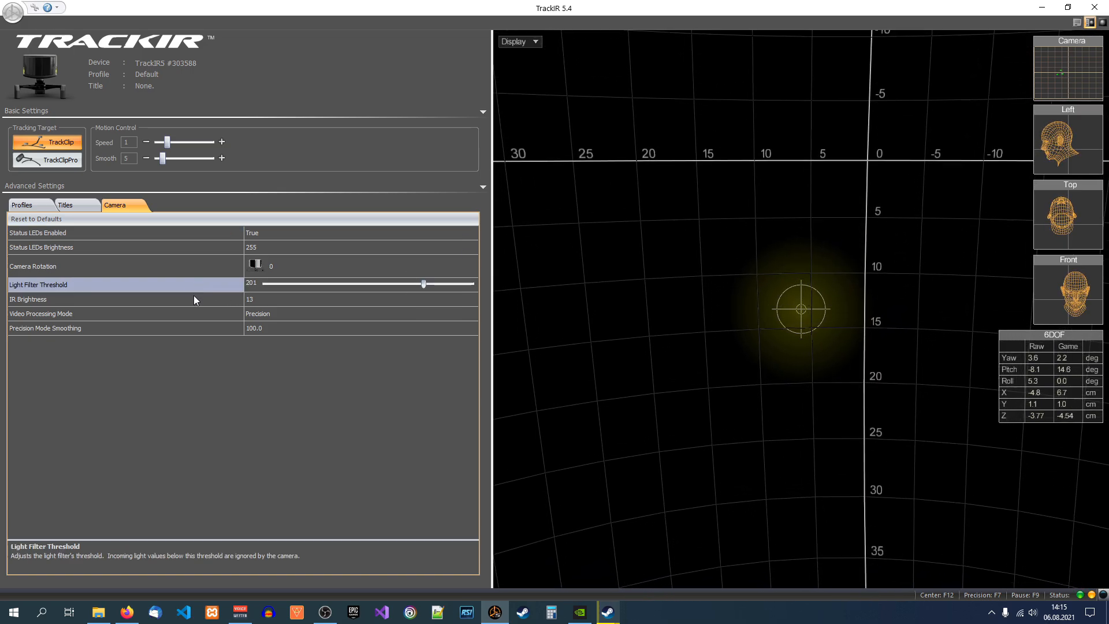
pyautogui.click(194, 298)
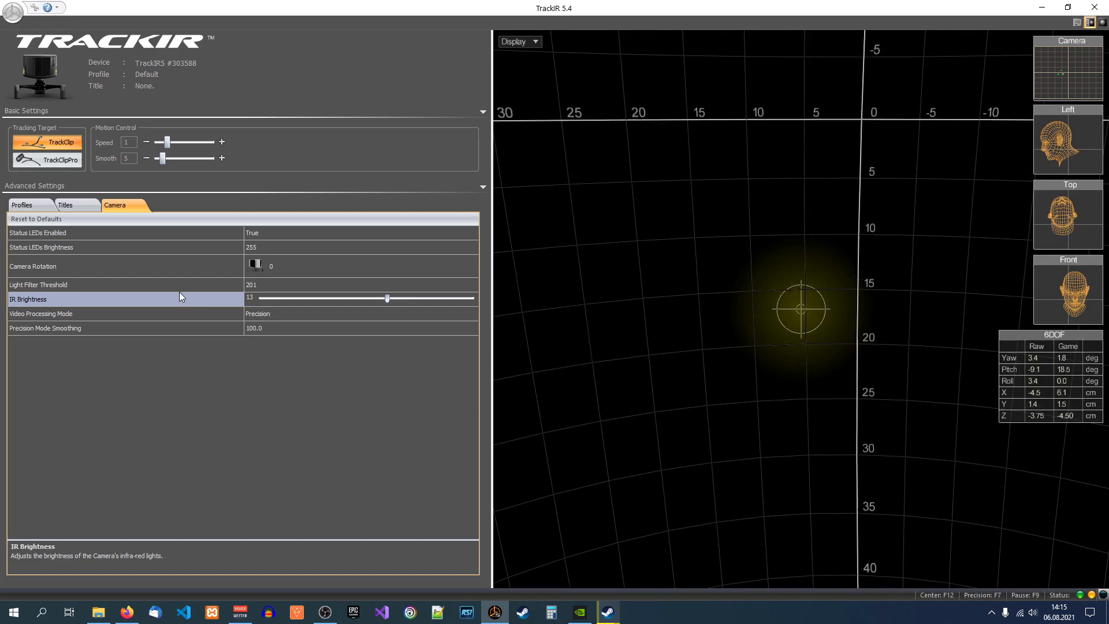
# - Open the game titles list, pause tracking and look through the profiles assignable to 18 Wheels of Steel: Haulin'
pyautogui.click(78, 205)
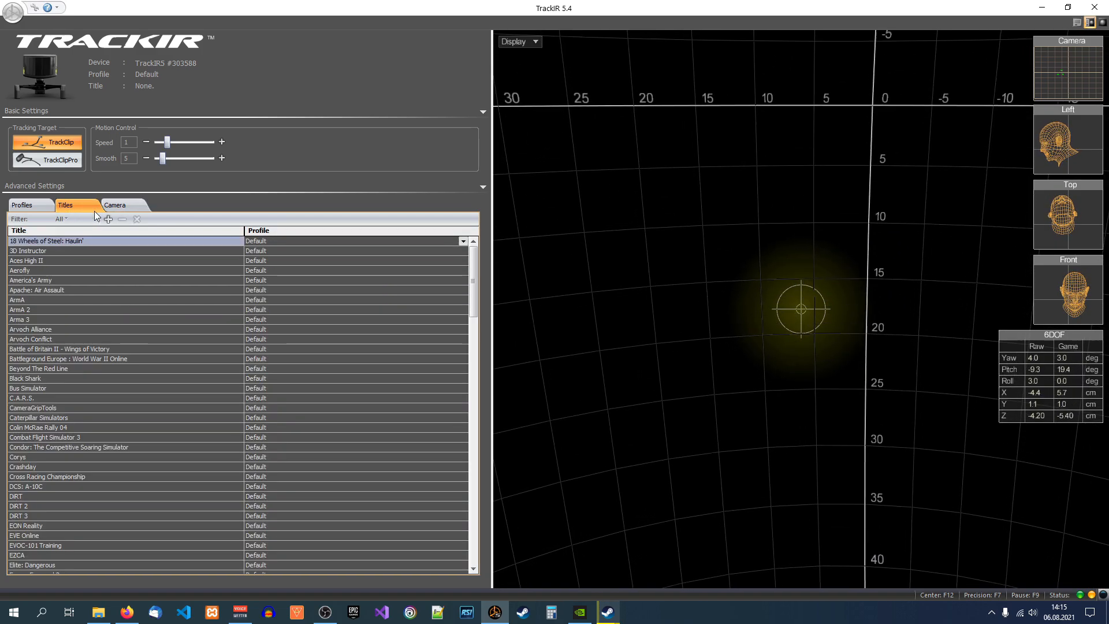
pyautogui.press('F9')
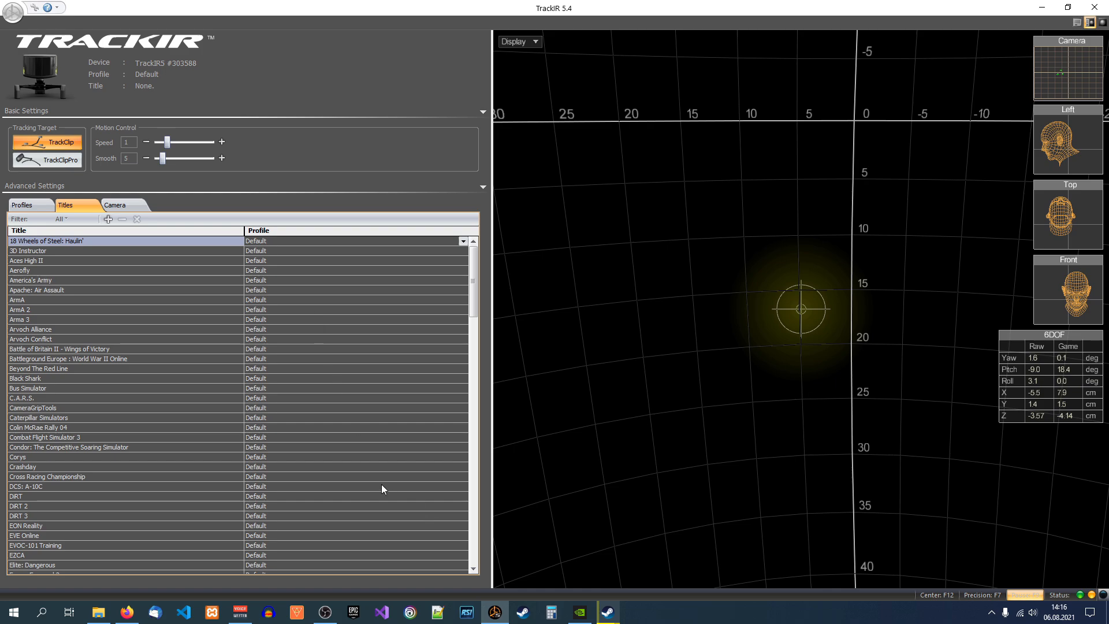
pyautogui.click(463, 242)
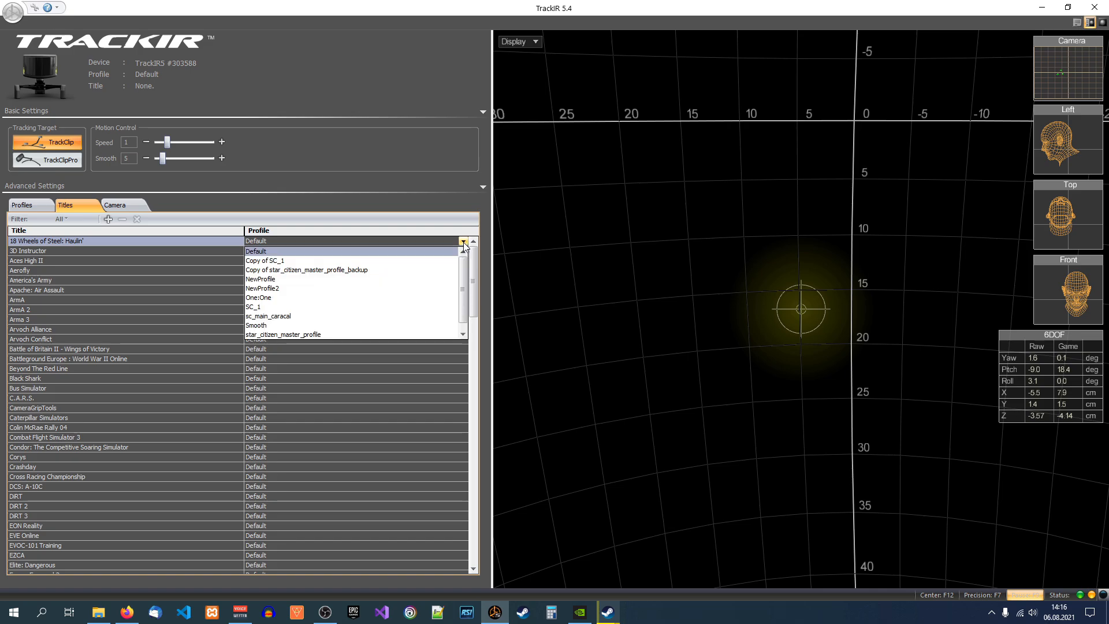
pyautogui.click(464, 242)
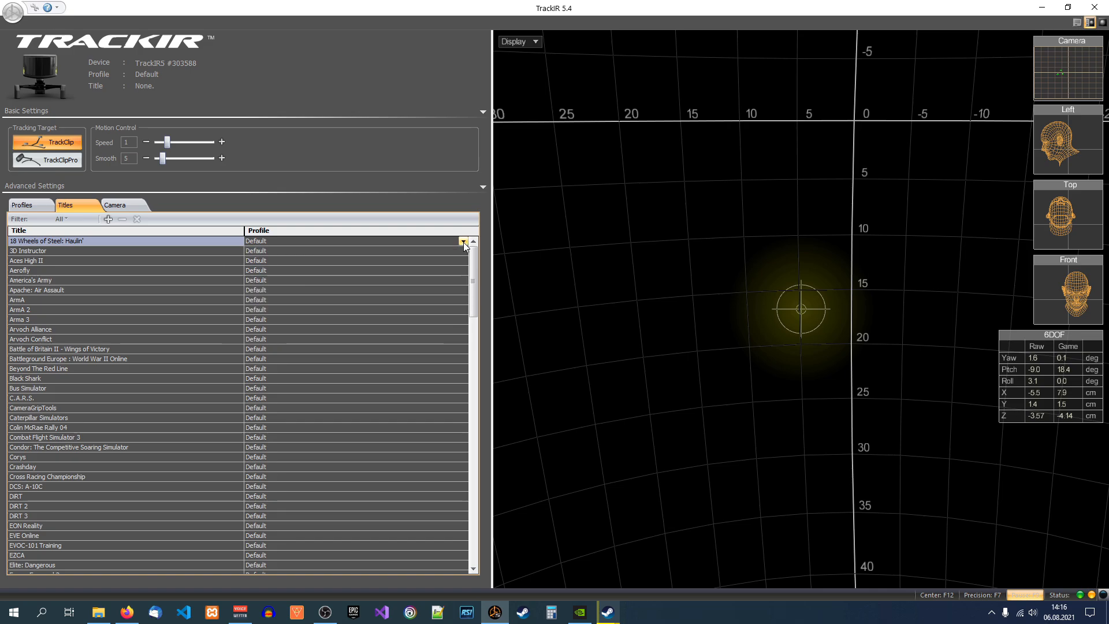
# - Create a new motion profile named "new prof"
pyautogui.click(26, 207)
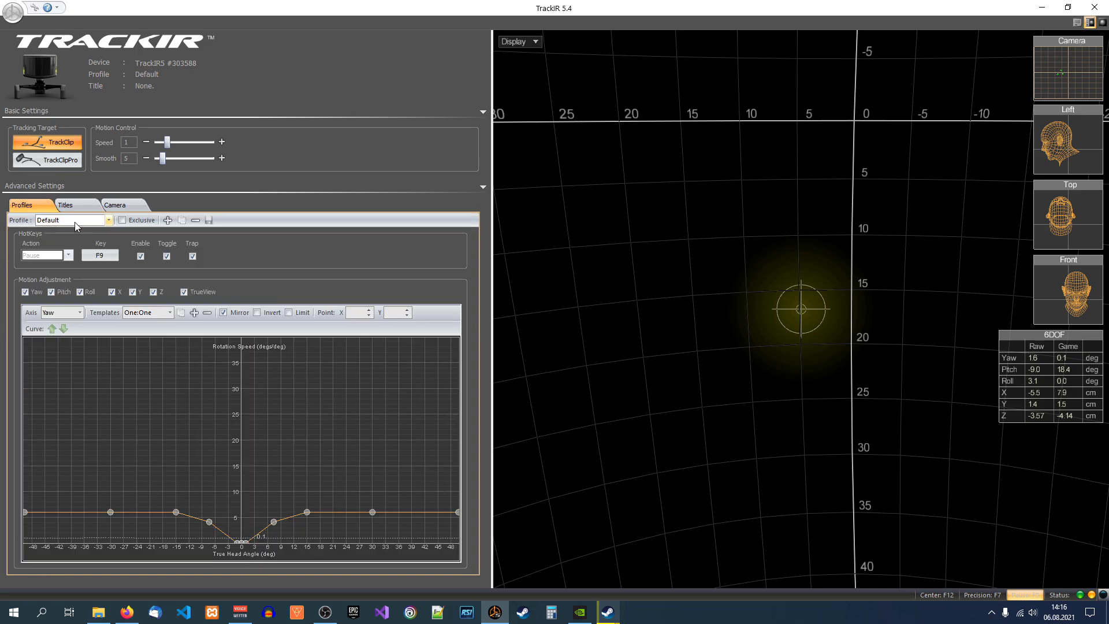
pyautogui.click(168, 220)
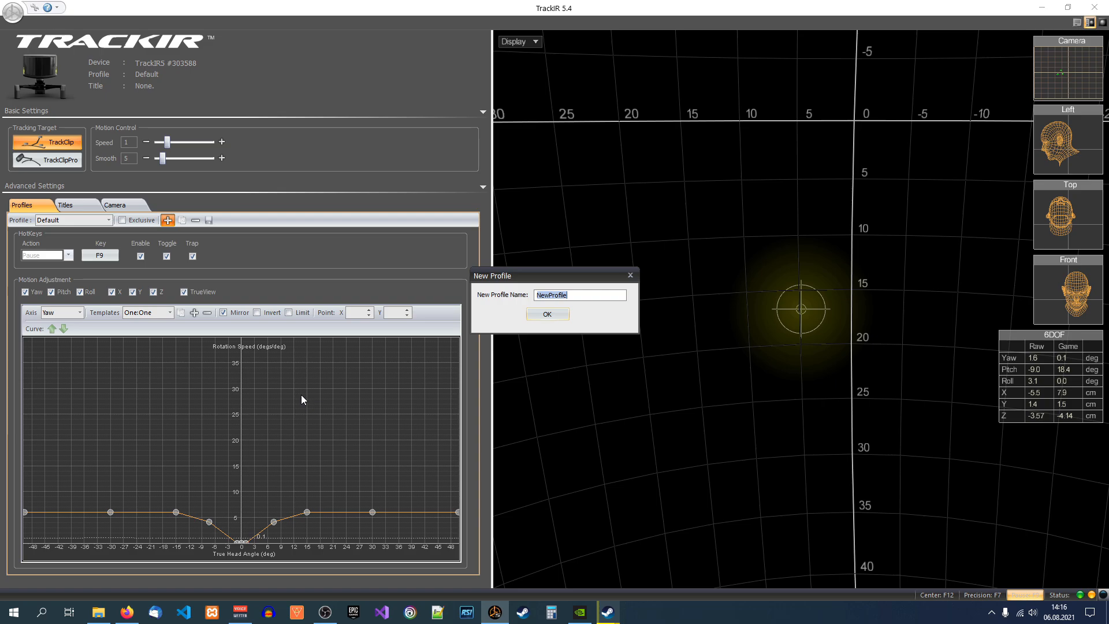
pyautogui.write('new pro')
pyautogui.click(529, 318)
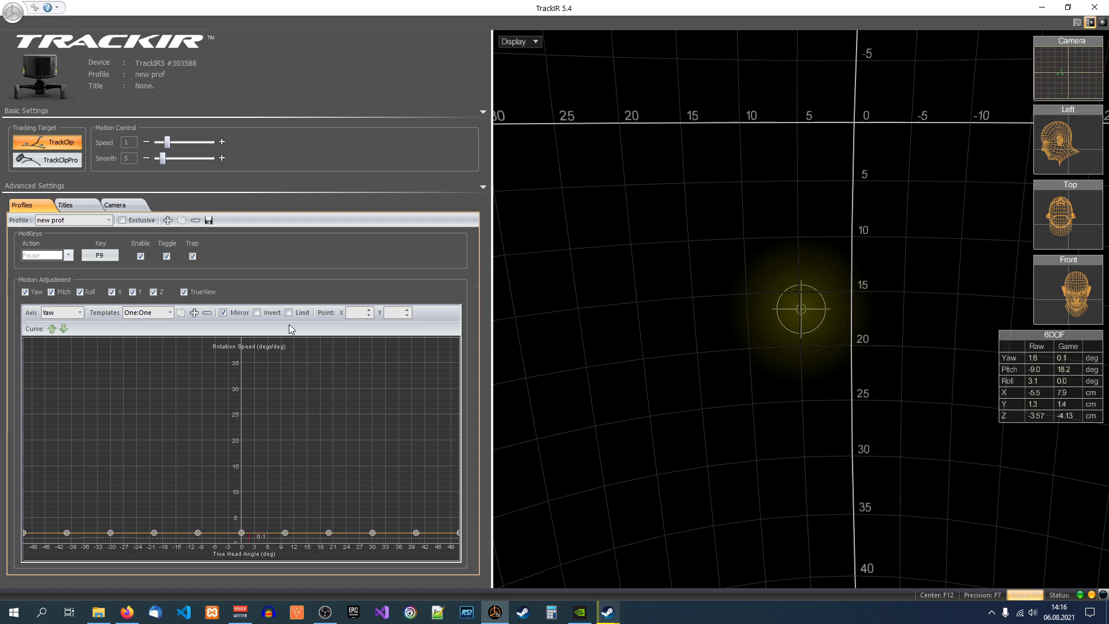
# - Check the list of available profiles, then set the new profile as exclusive and save it
pyautogui.click(109, 220)
pyautogui.click(110, 219)
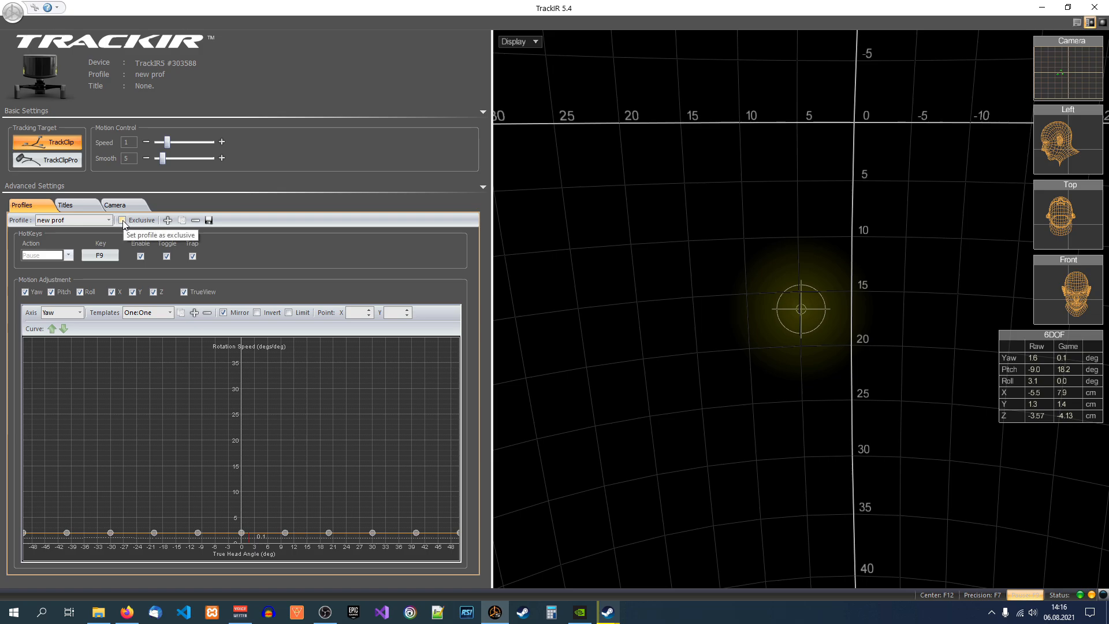
pyautogui.click(123, 220)
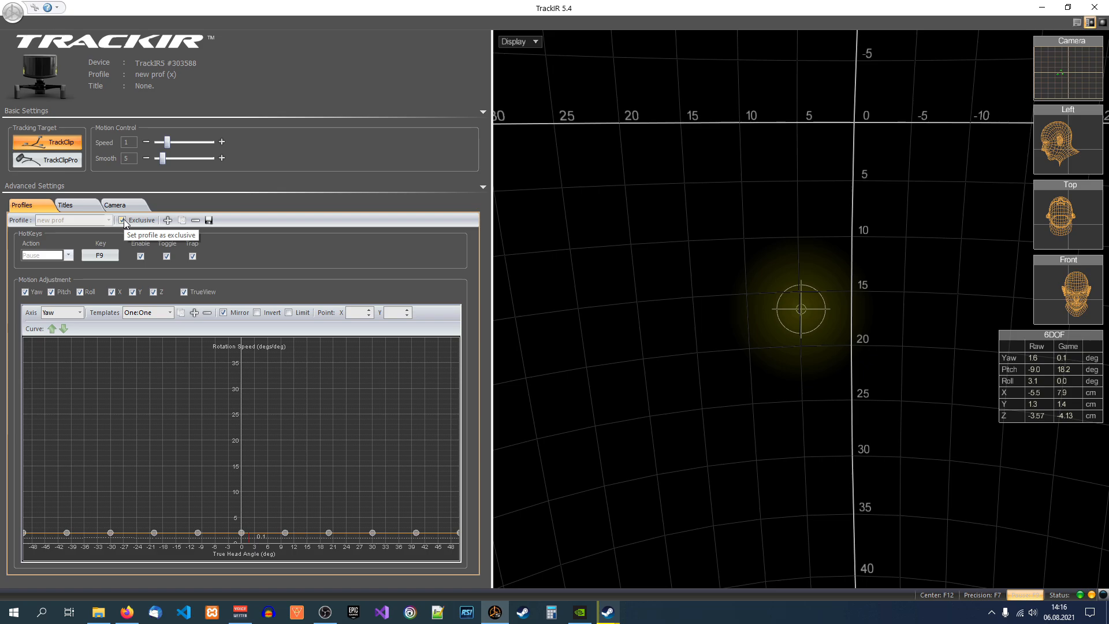
pyautogui.click(211, 223)
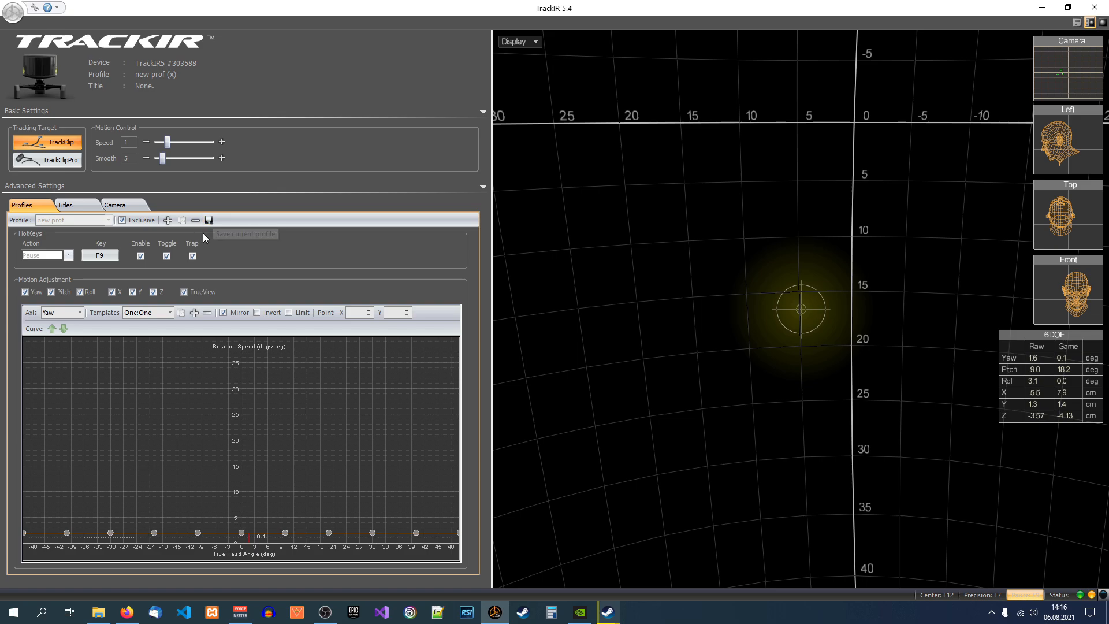
# - Show the Center hotkey's settings, then resume head tracking and recenter the view
pyautogui.click(68, 259)
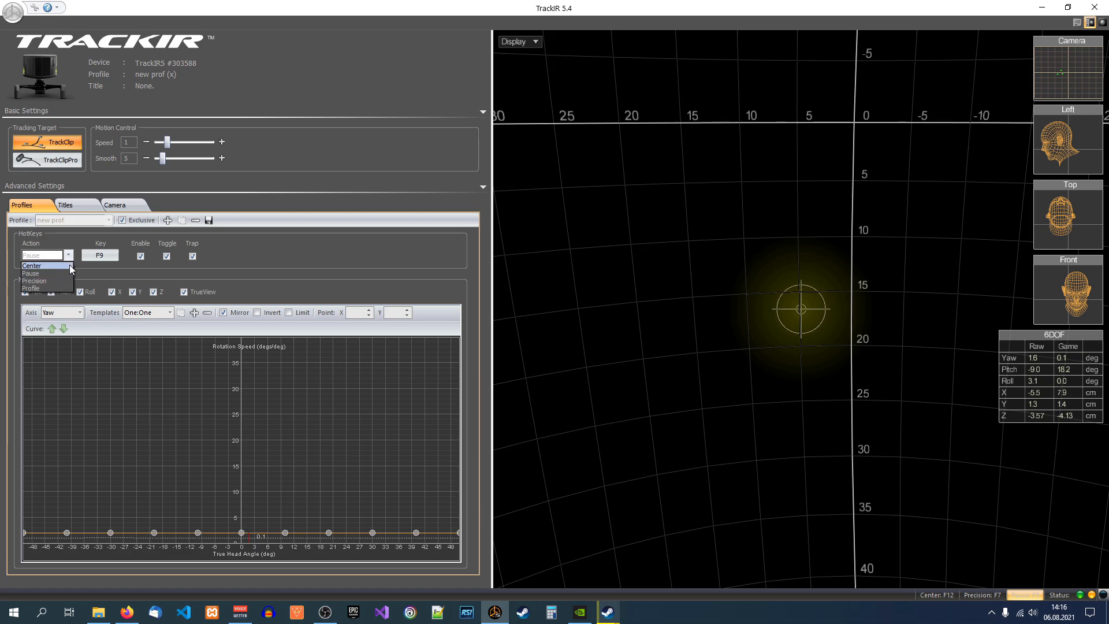
pyautogui.click(37, 265)
pyautogui.press('F9')
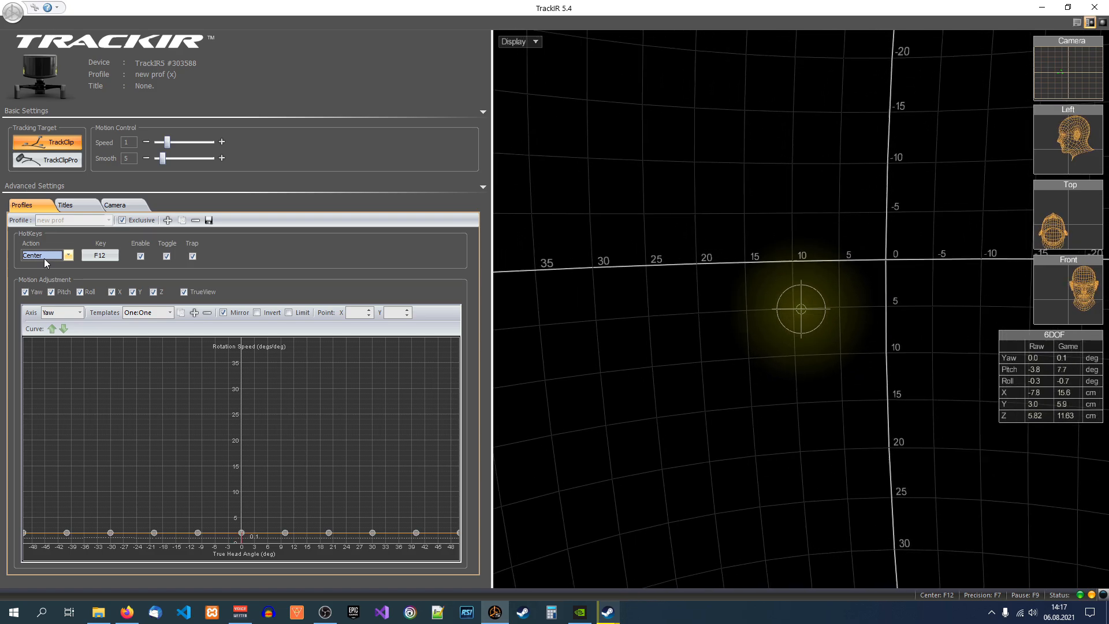
pyautogui.press('F12')
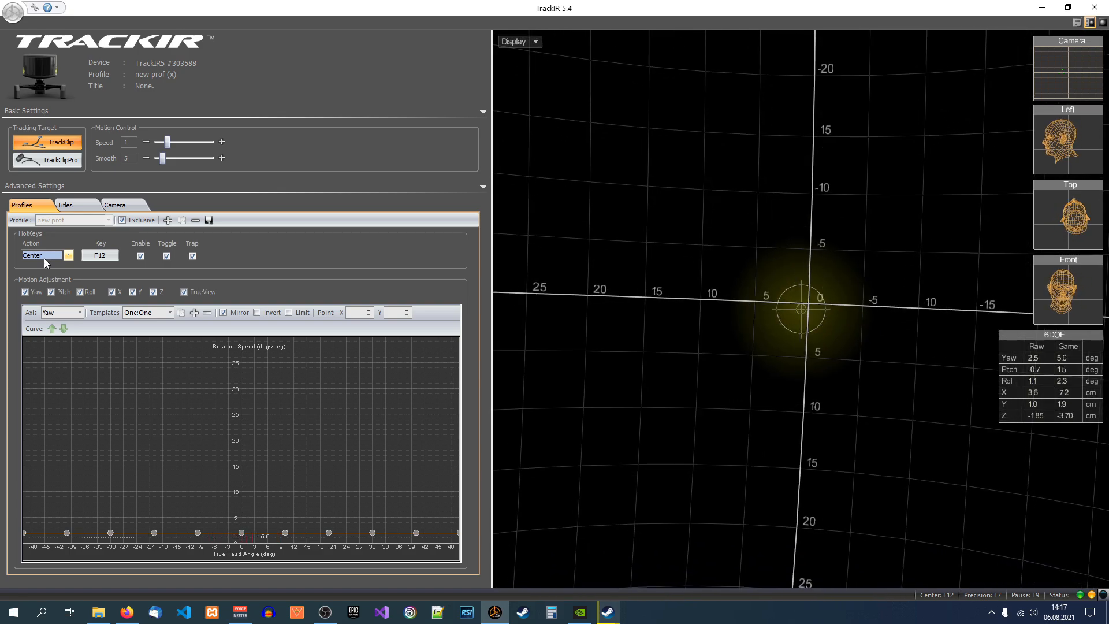
# - Show the Pause hotkey's settings and try out the tracking pause
pyautogui.click(66, 256)
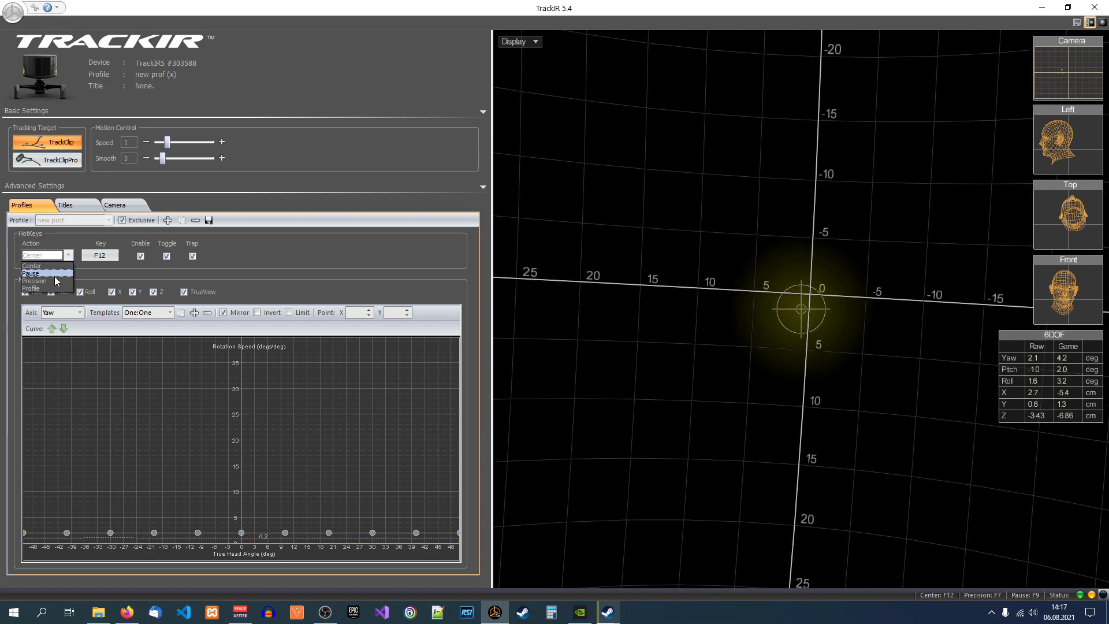
pyautogui.click(53, 274)
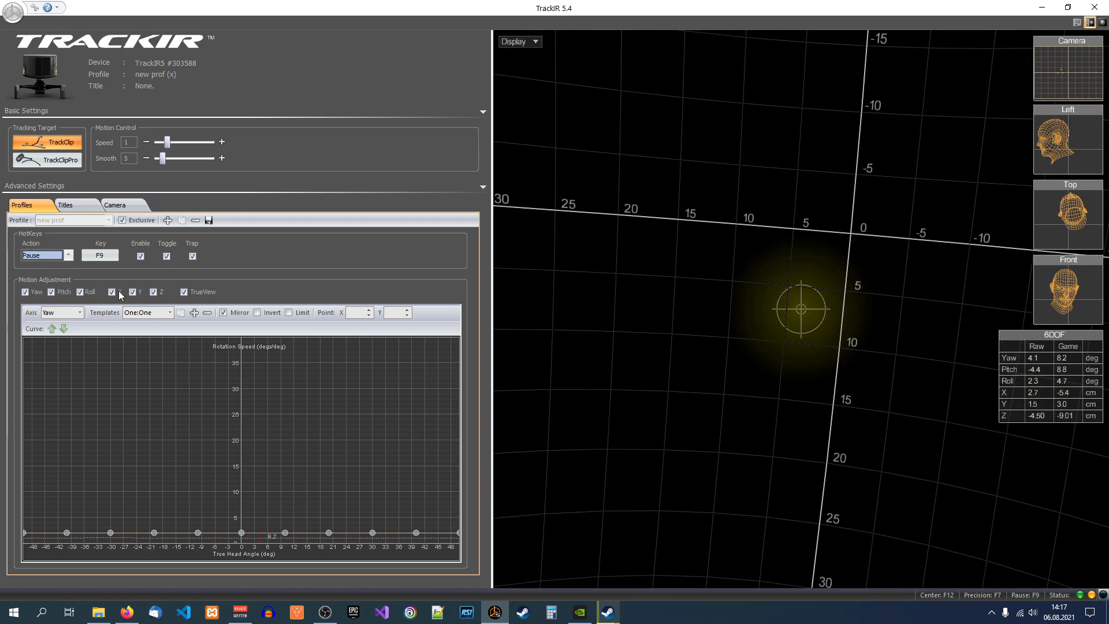
pyautogui.press('F9')
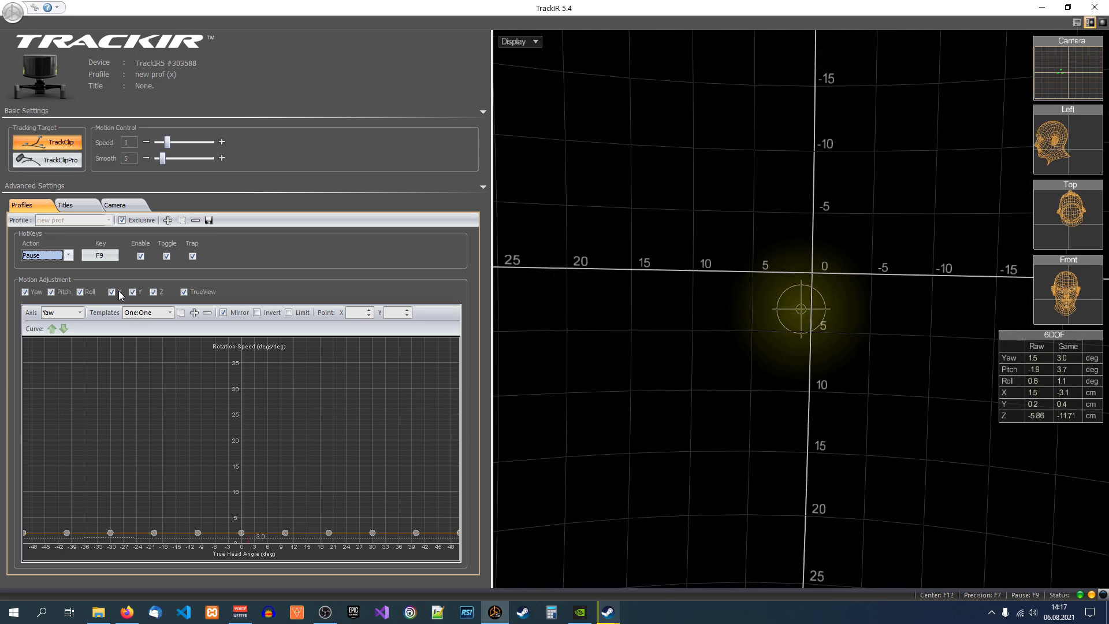
# - Show the Precision hotkey's settings and toggle precision mode to compare the head movement
pyautogui.click(68, 254)
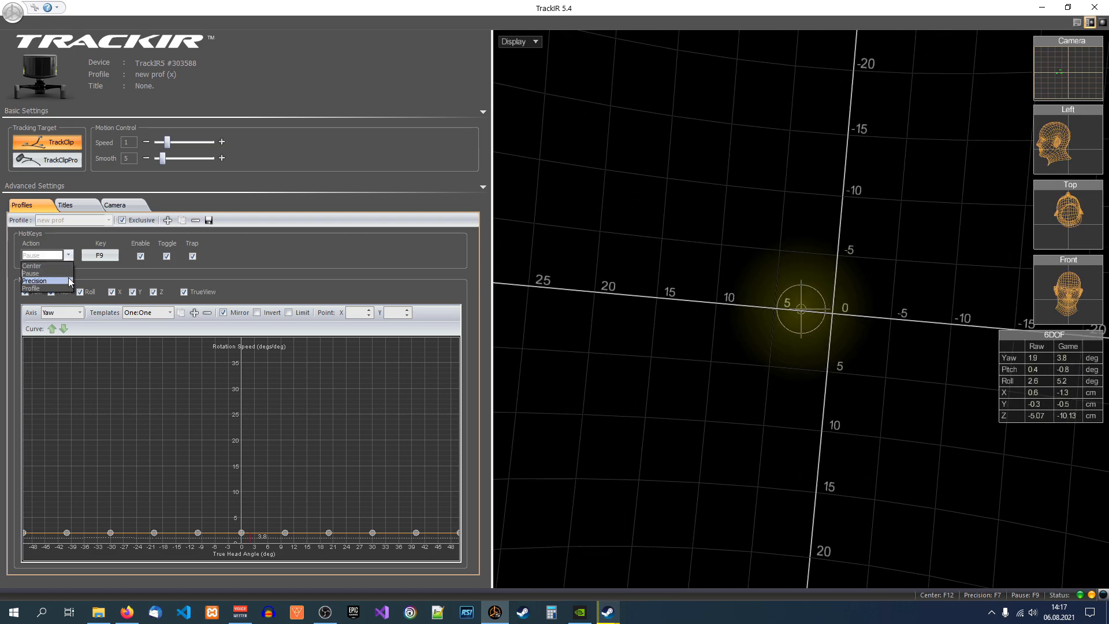
pyautogui.click(40, 281)
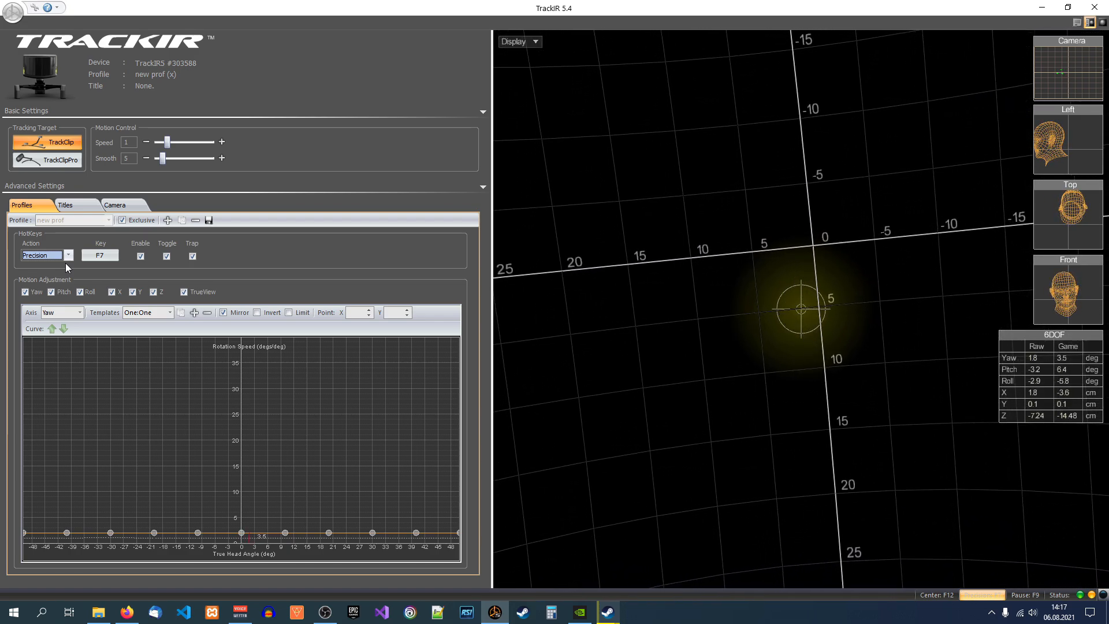
pyautogui.press('F7')
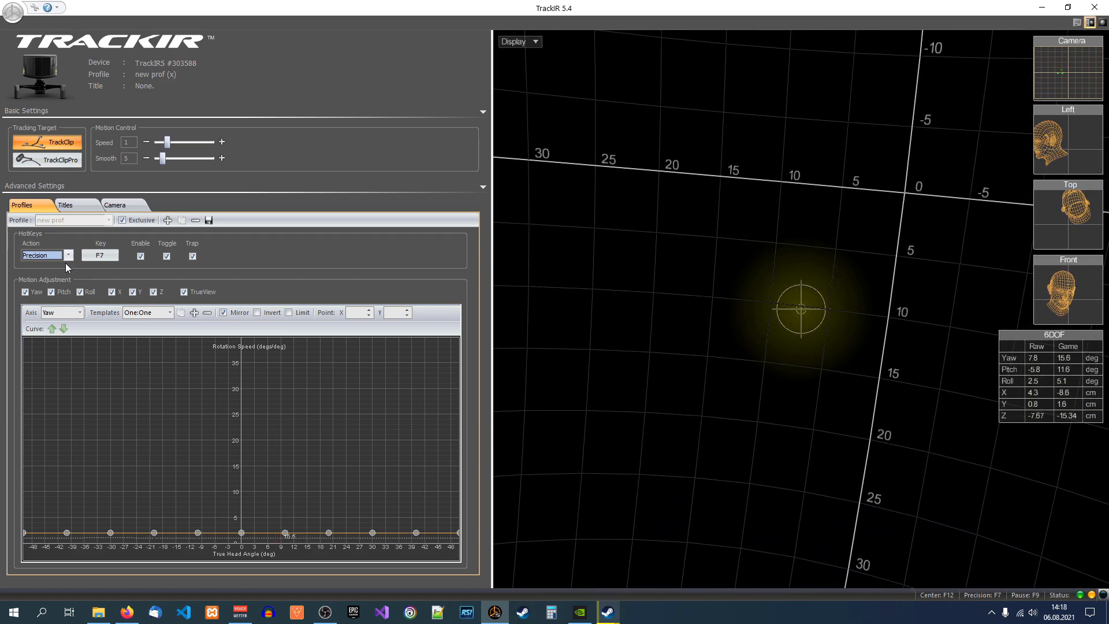
# - Pause head tracking and show the settings of the Profile hotkey
pyautogui.press('F9')
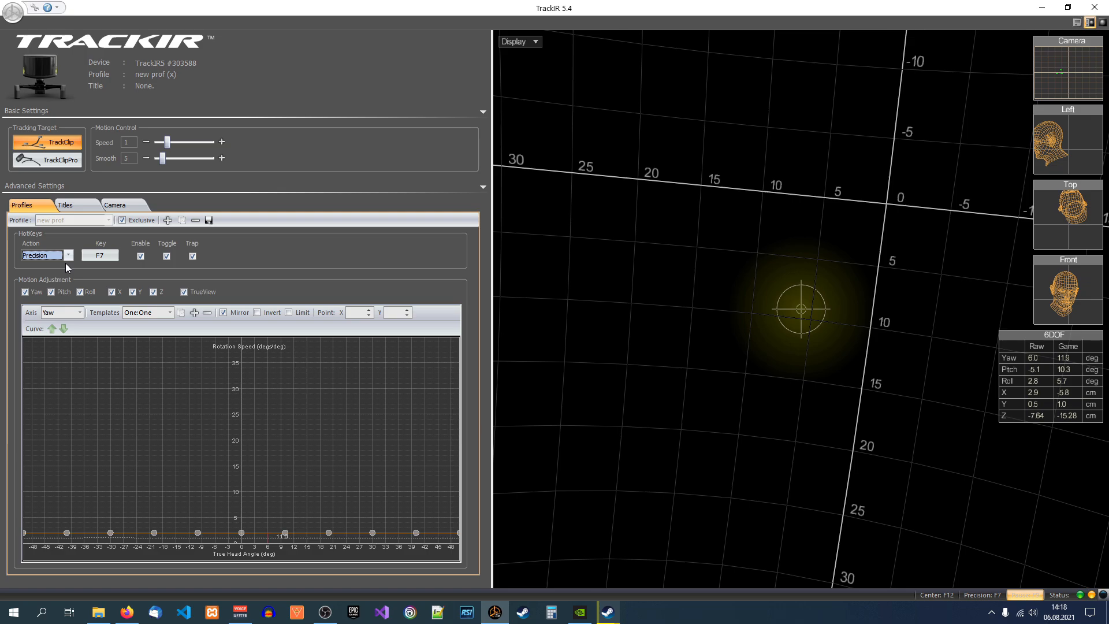
pyautogui.click(68, 257)
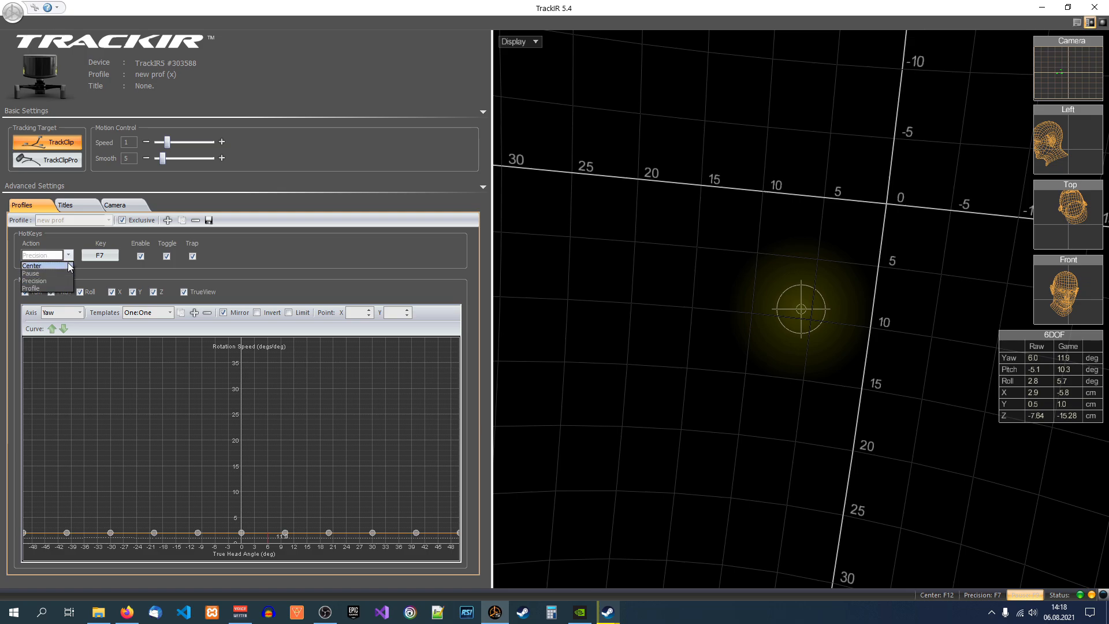
pyautogui.click(57, 288)
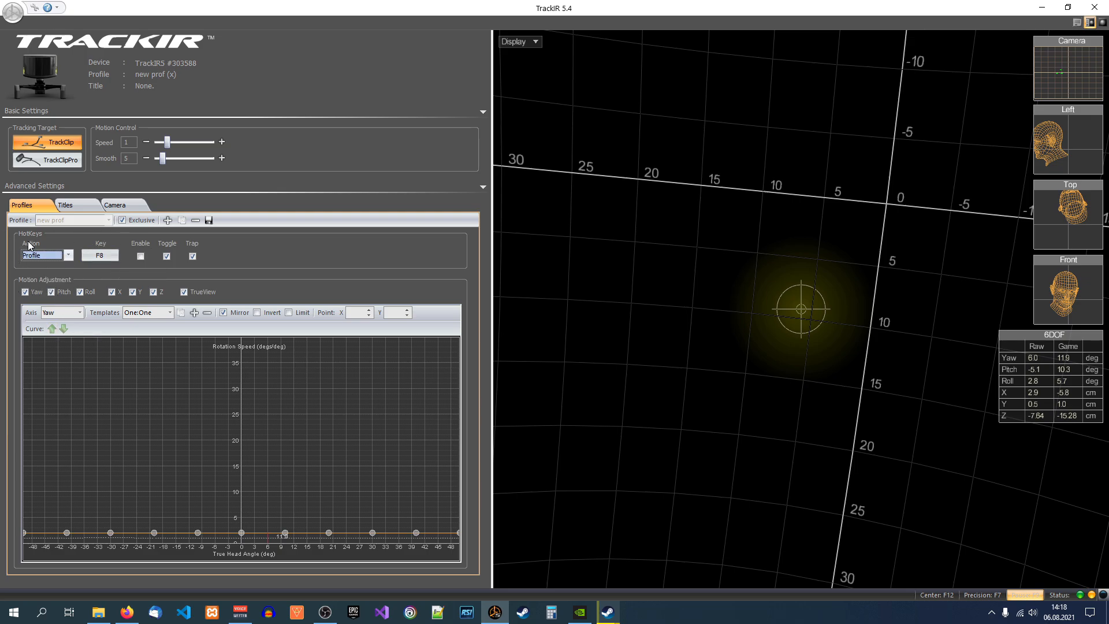
# - Return to the Center hotkey's settings, keep the hotkey enabled and recenter the head tracking
pyautogui.click(68, 258)
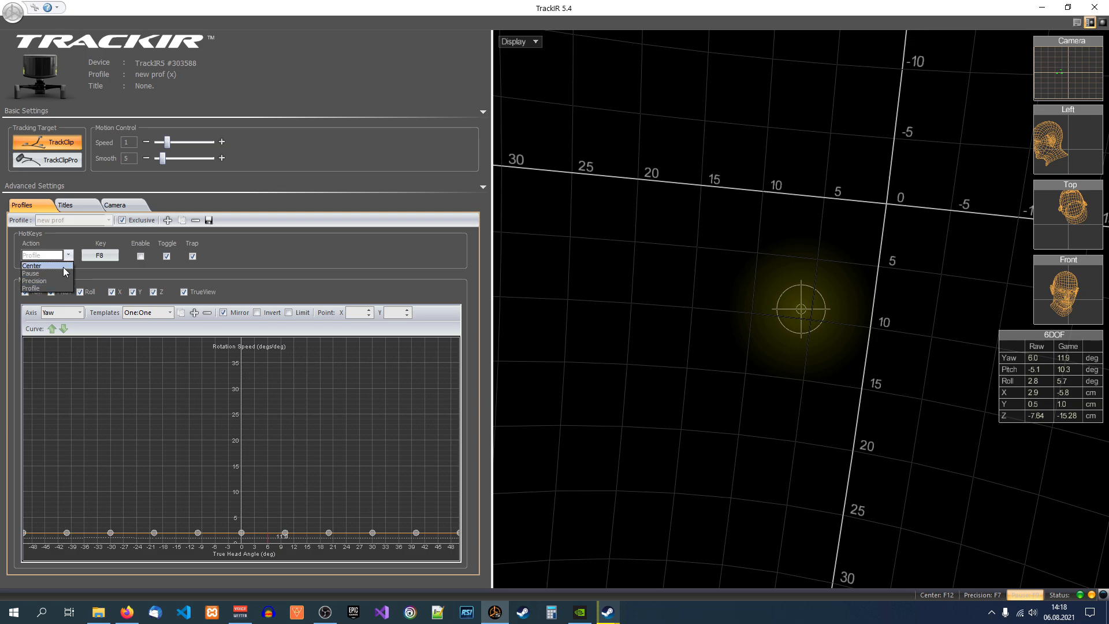
pyautogui.click(64, 267)
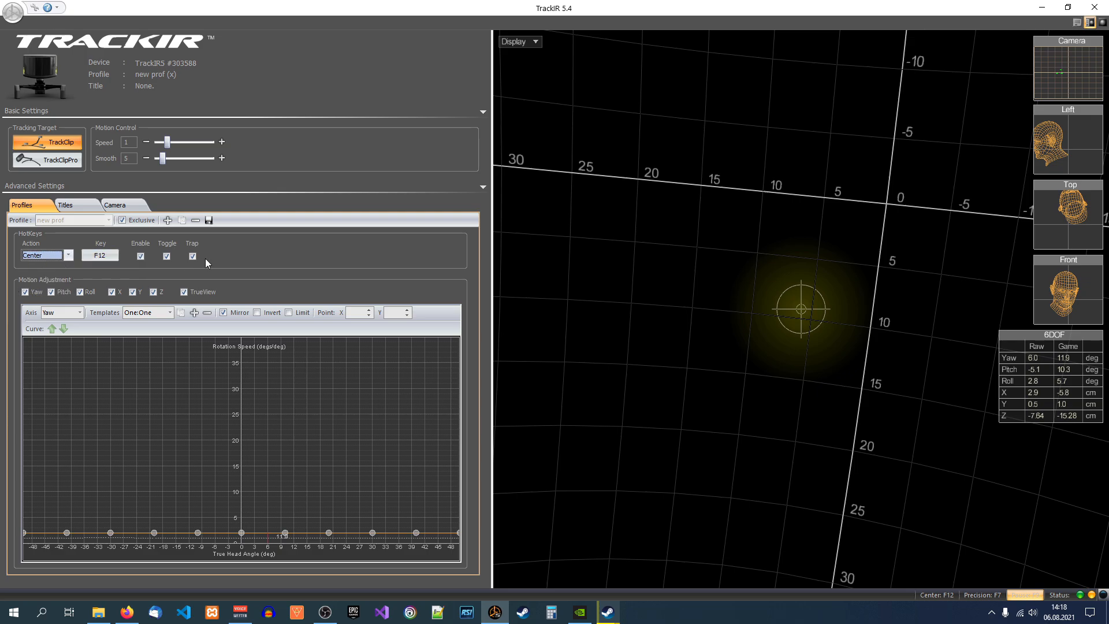
pyautogui.click(141, 255)
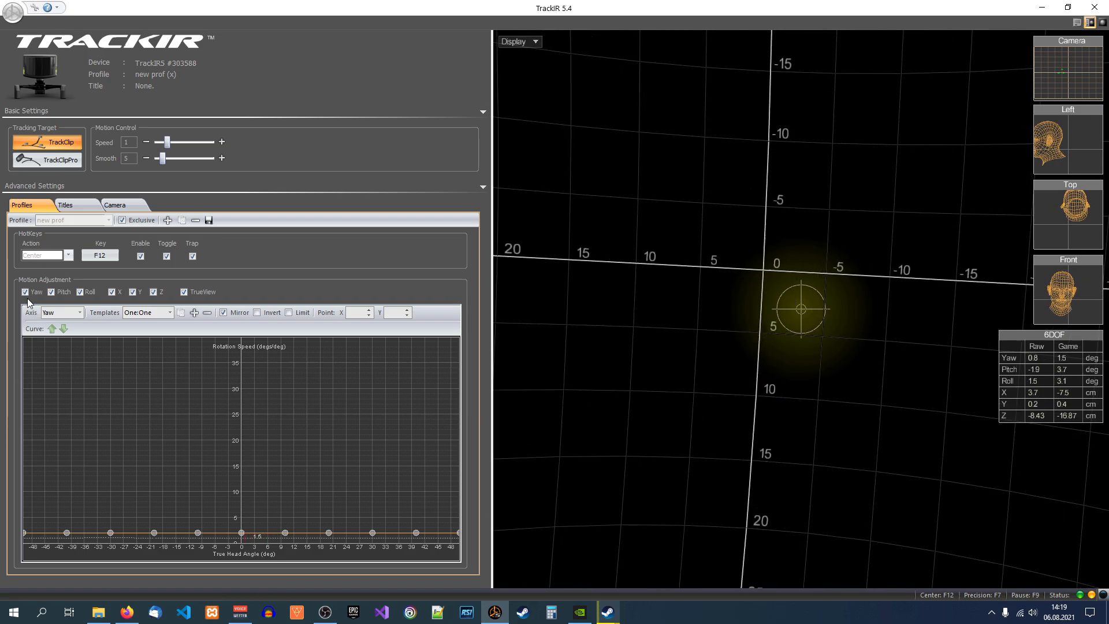
pyautogui.press('F12')
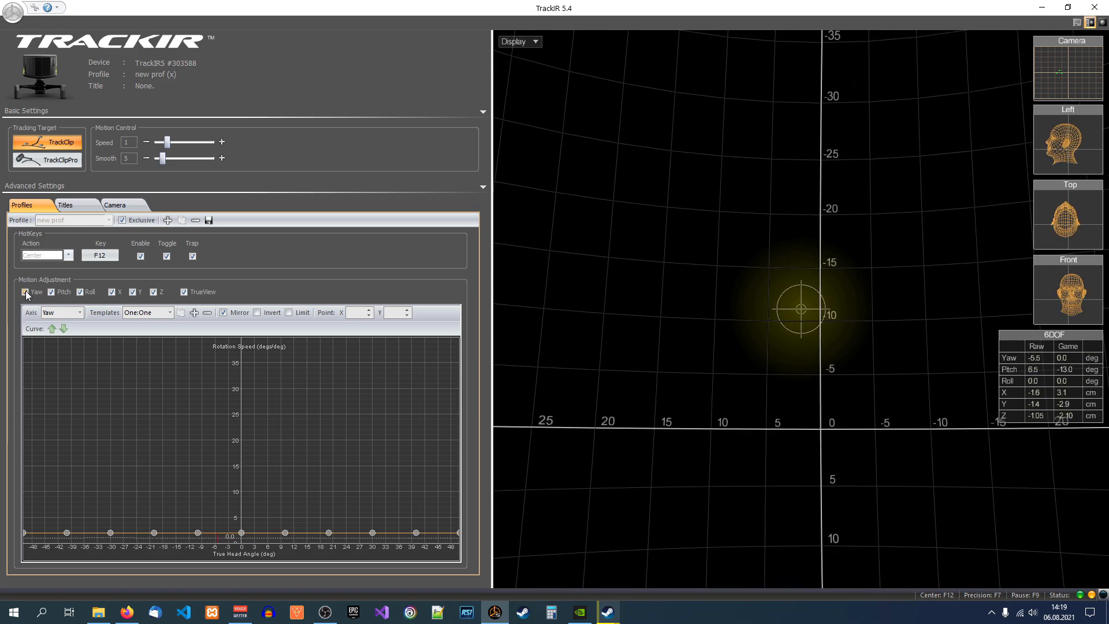
# - Turn yaw motion back on and keep Yaw as the axis for curve adjustment
pyautogui.click(26, 292)
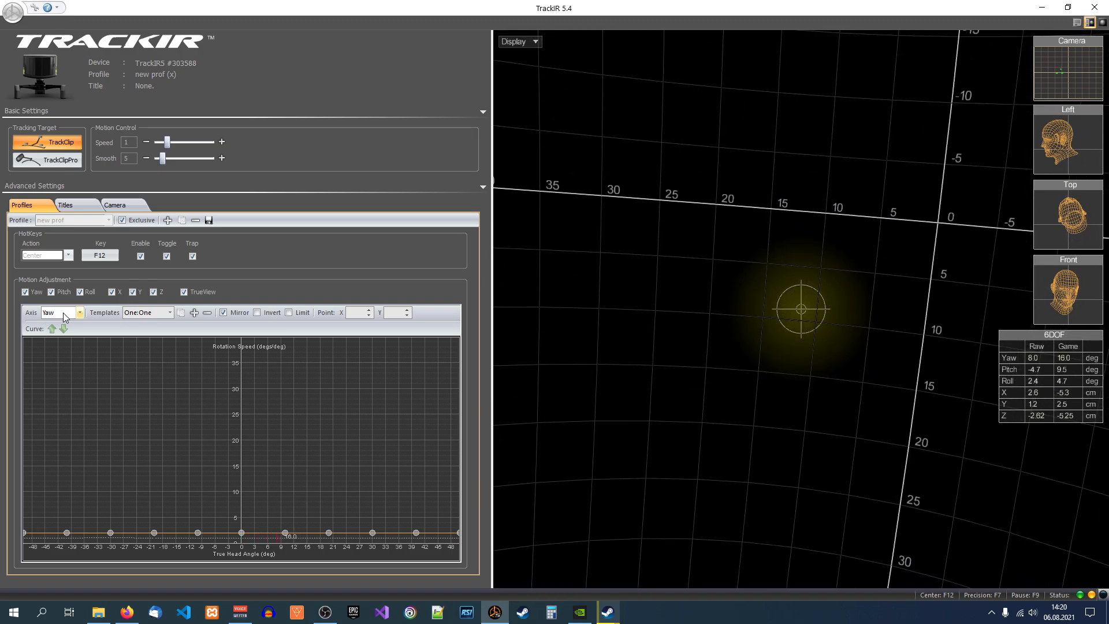
pyautogui.click(79, 313)
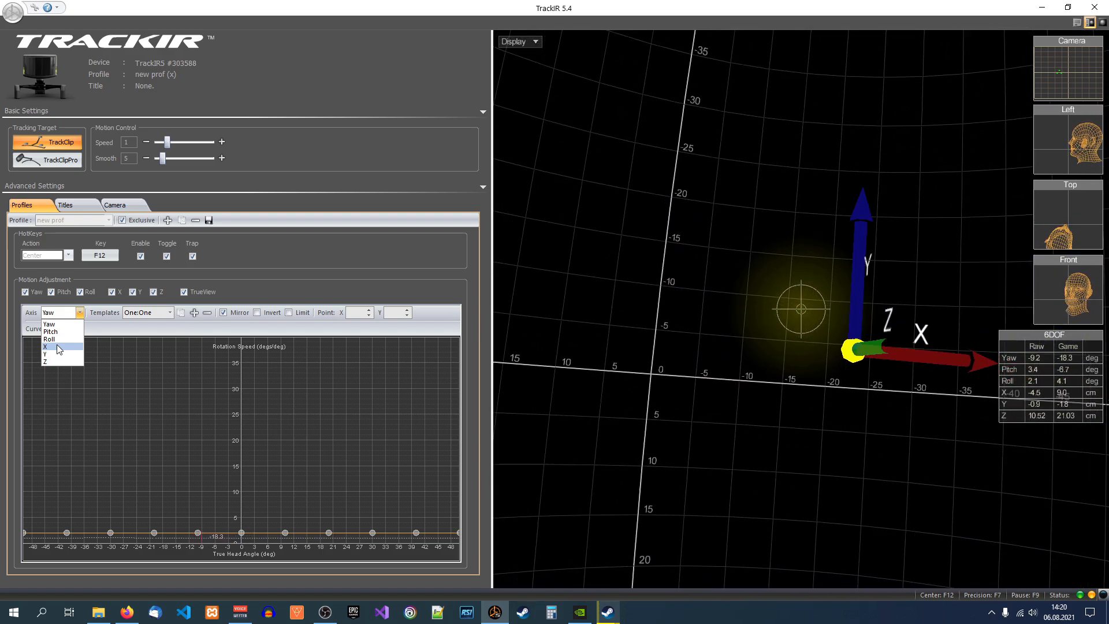
pyautogui.click(55, 324)
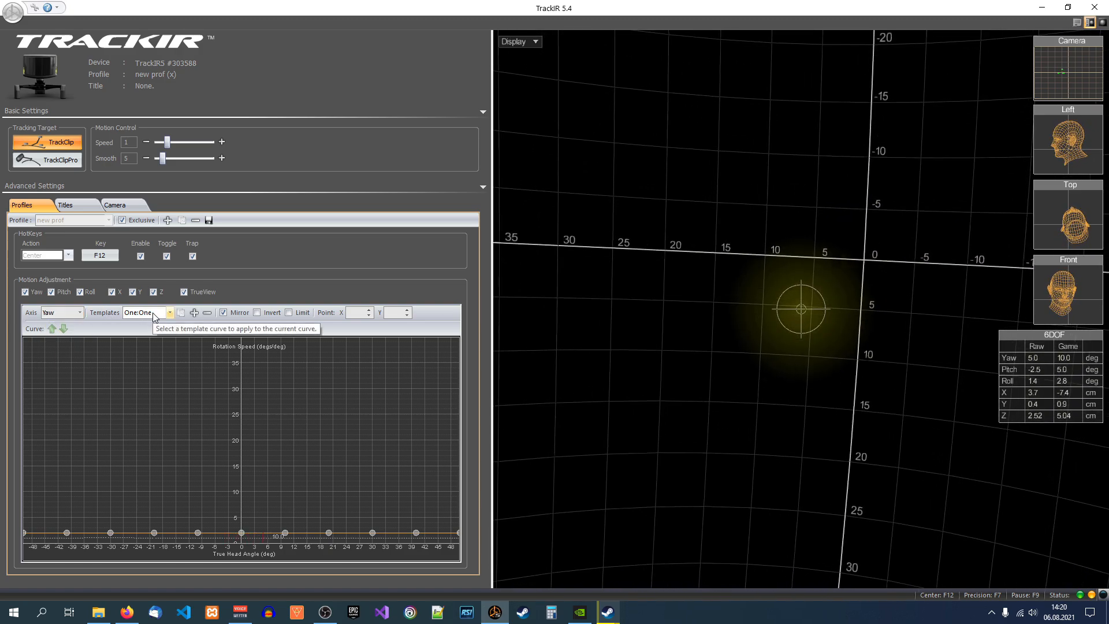
# - Look through the curve templates without changing the current one, and select the yaw curve point at X 10.0
pyautogui.click(170, 313)
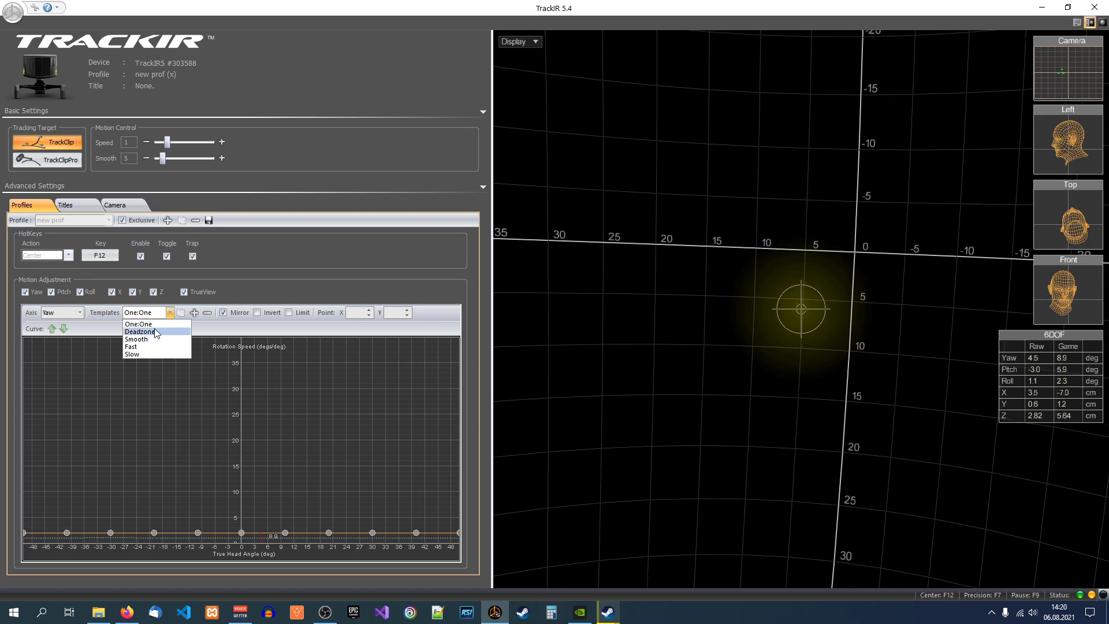
pyautogui.click(169, 312)
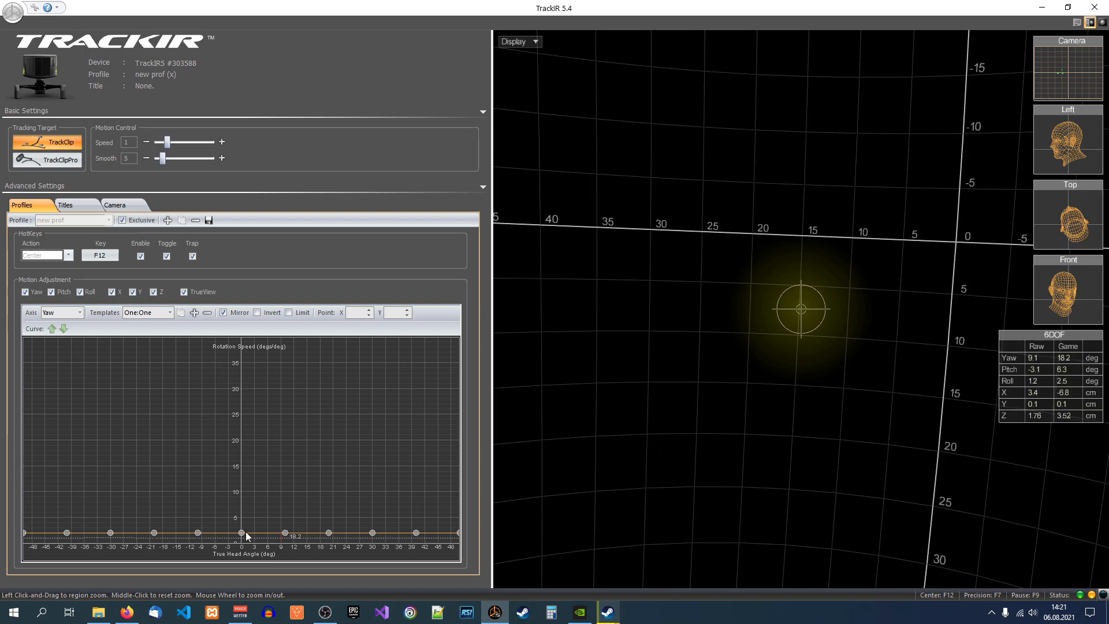
pyautogui.click(285, 532)
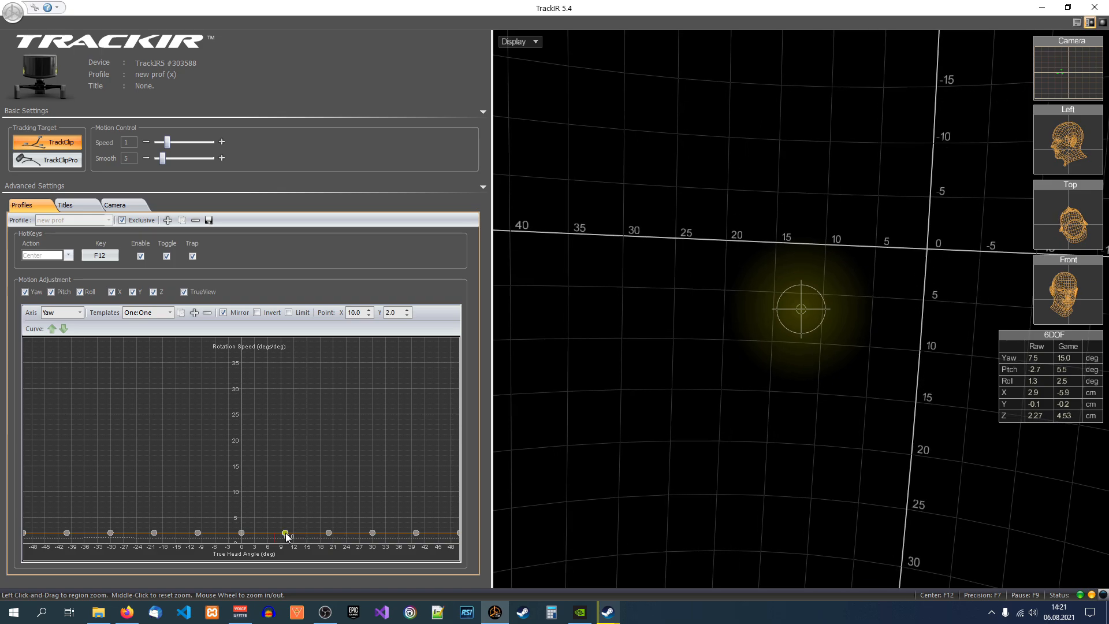
# - Raise the selected mirrored yaw curve point to about Y 9.9, and lower it to about Y 6.8 at X 9.9
pyautogui.moveTo(286, 532); pyautogui.dragTo(285, 492)
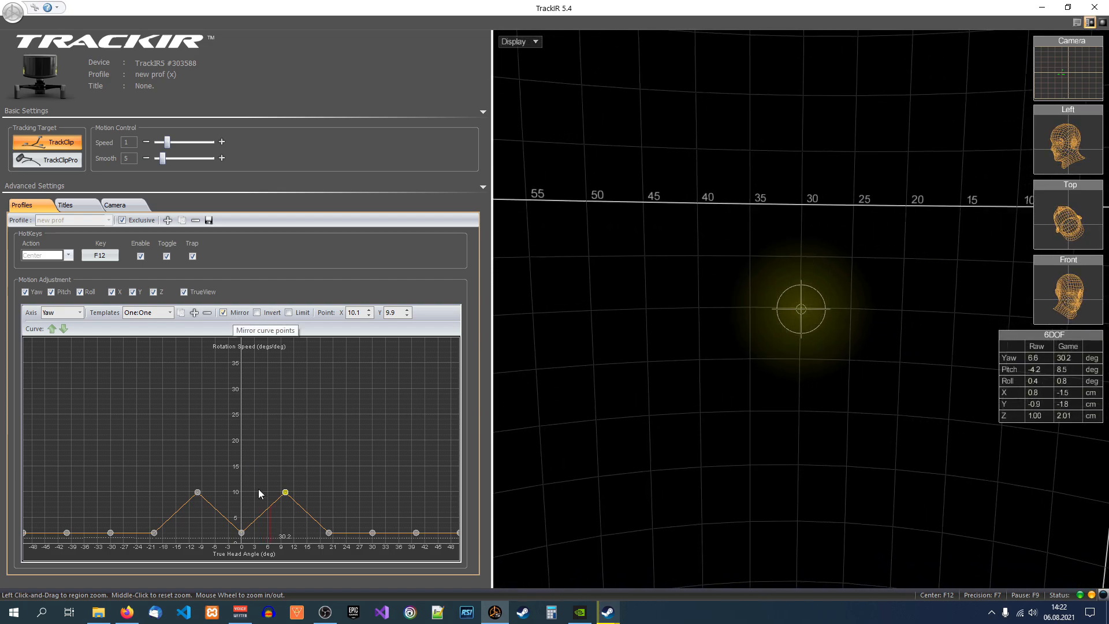
pyautogui.moveTo(285, 493); pyautogui.dragTo(284, 508)
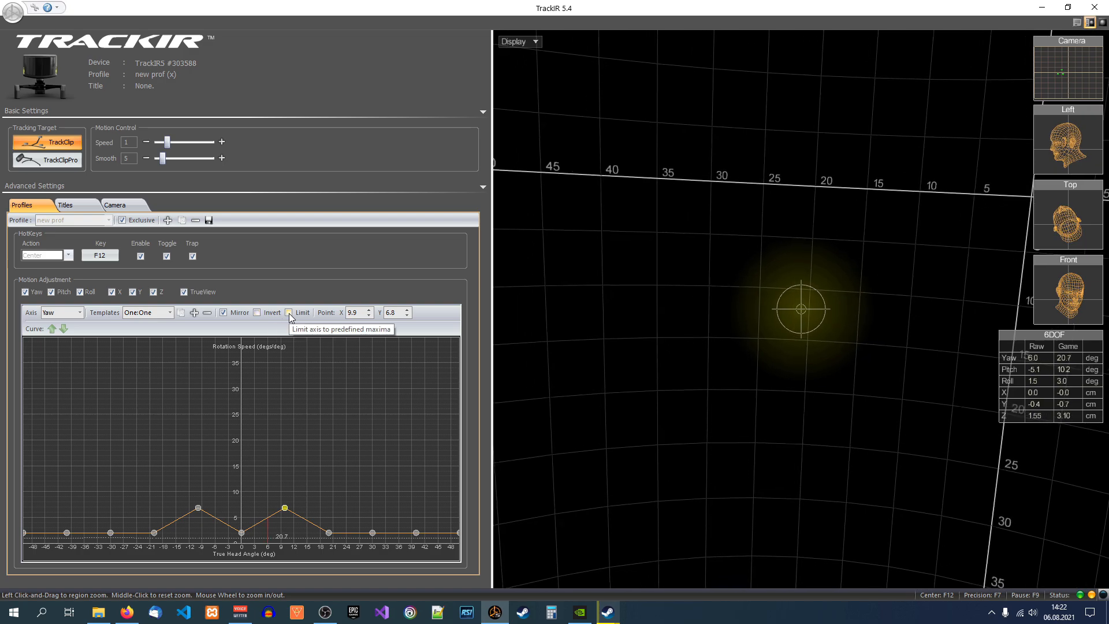
# - Raise the whole yaw curve until the selected point is at Y 10.8, and lower the curve until it is at Y 7.8
pyautogui.click(50, 330)
pyautogui.click(50, 330)
pyautogui.click(50, 330)
pyautogui.click(50, 330)
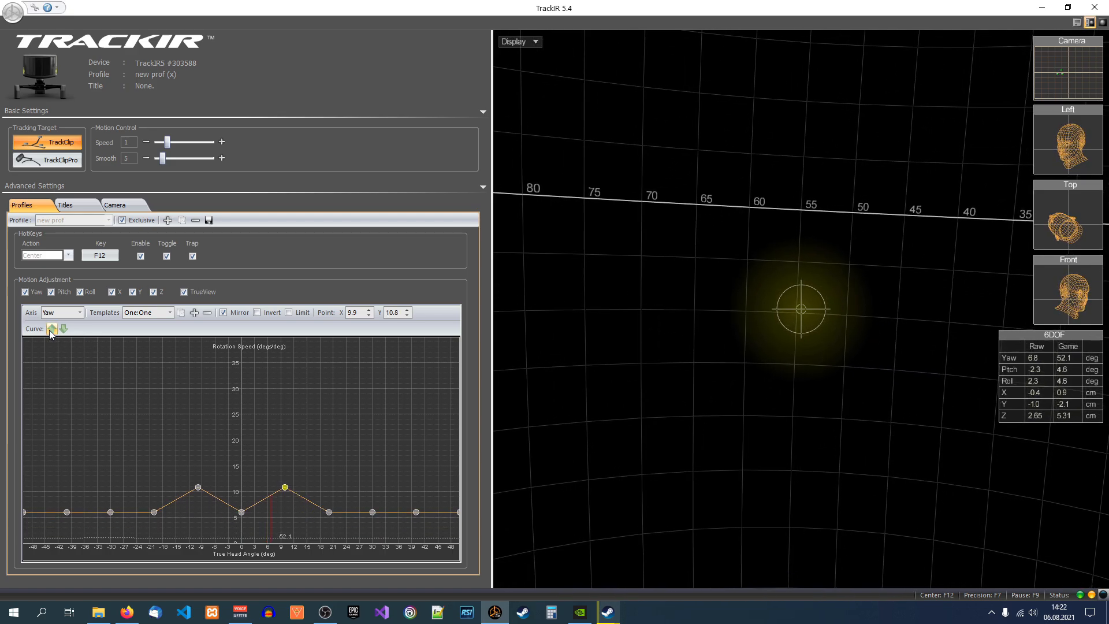
pyautogui.click(61, 330)
pyautogui.click(60, 330)
pyautogui.click(60, 331)
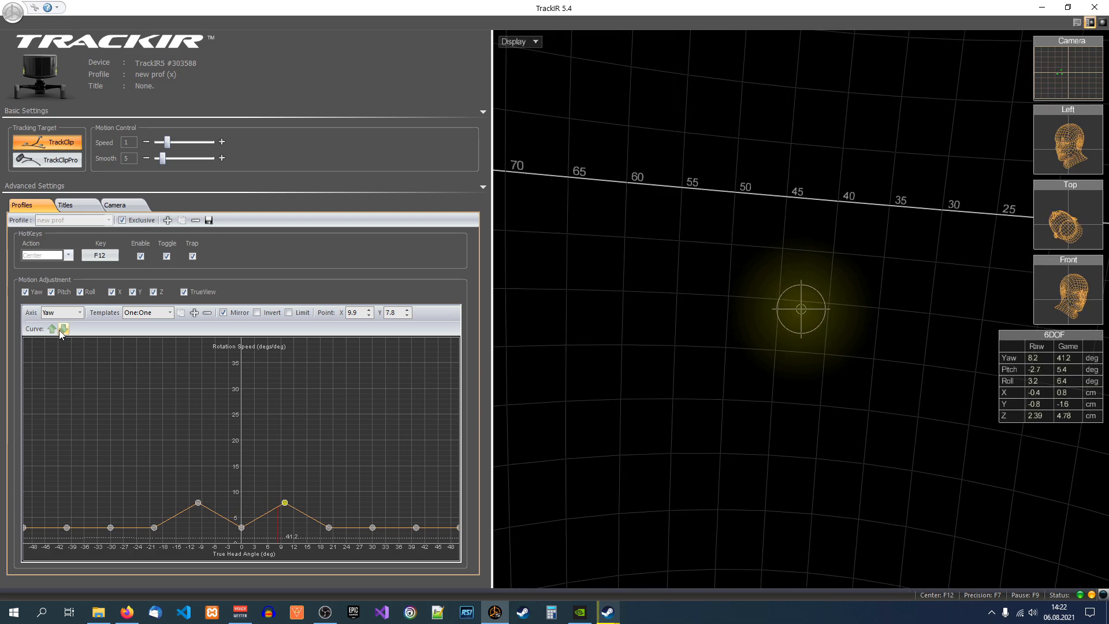
# - Show the motion curve of the X axis and pause the head tracking
pyautogui.click(61, 312)
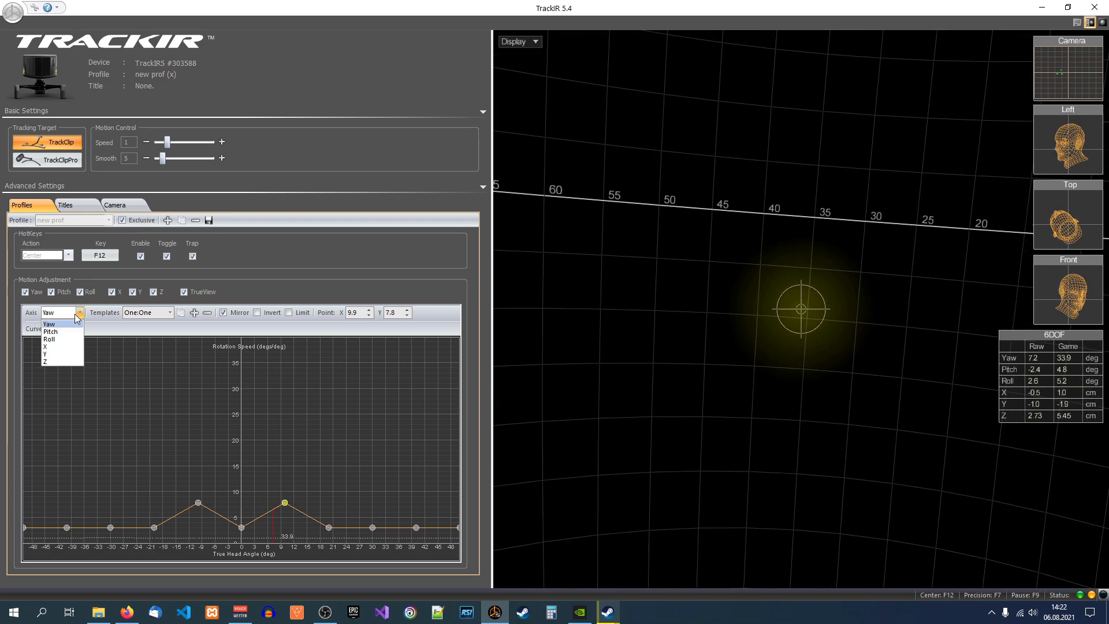
pyautogui.click(63, 346)
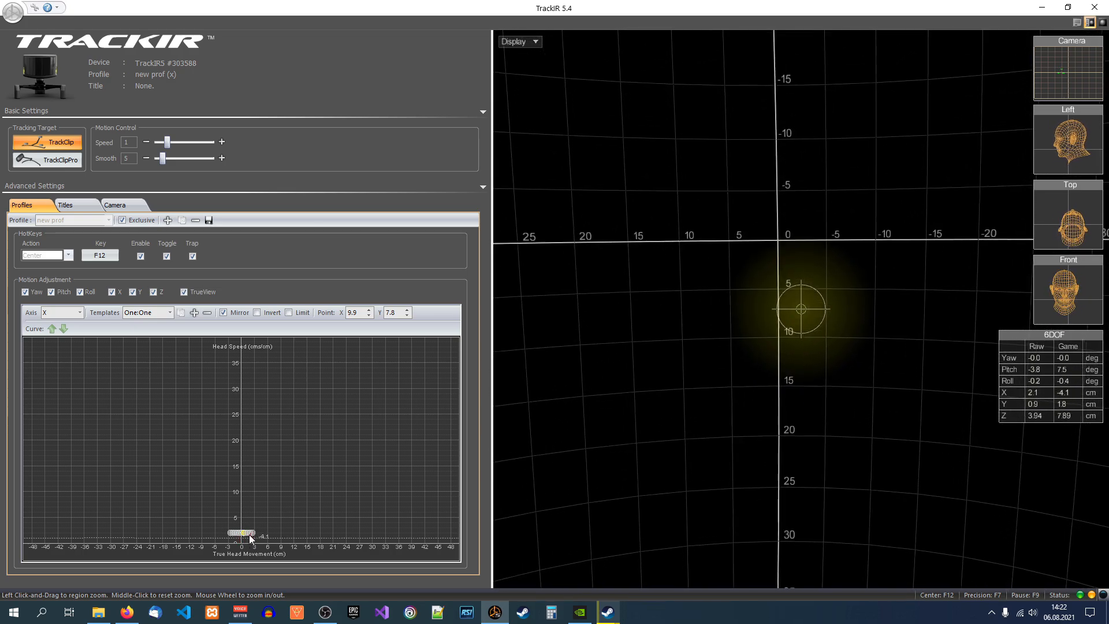
pyautogui.press('F9')
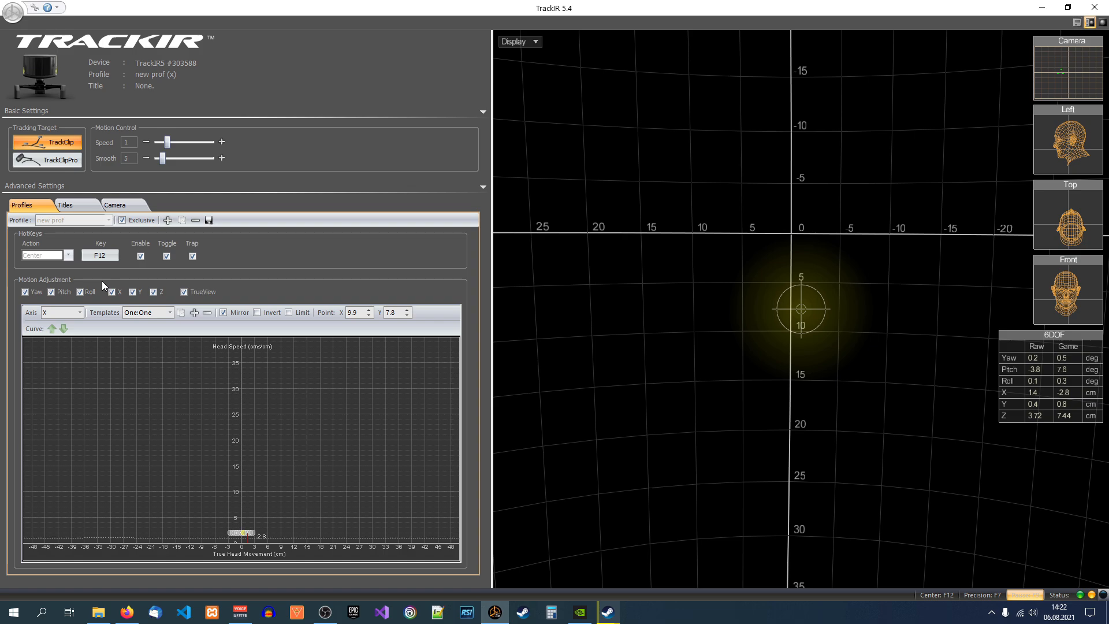
# - Switch to the sc_main_caracal profile without saving the changes to new prof, and make the loaded profile exclusive
pyautogui.click(122, 220)
pyautogui.click(108, 221)
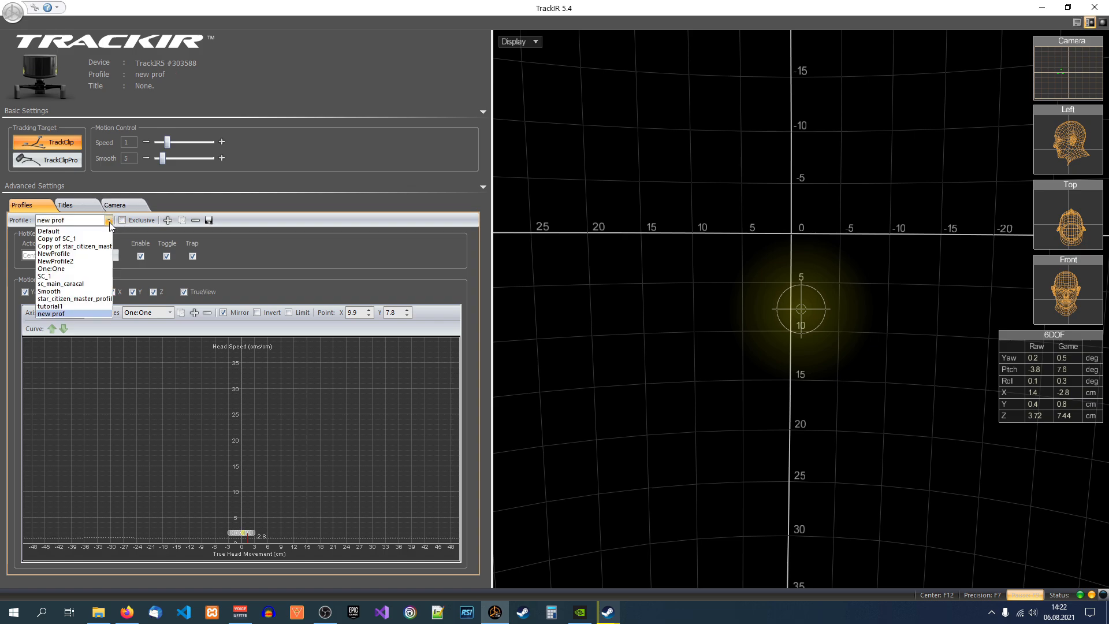
pyautogui.click(83, 284)
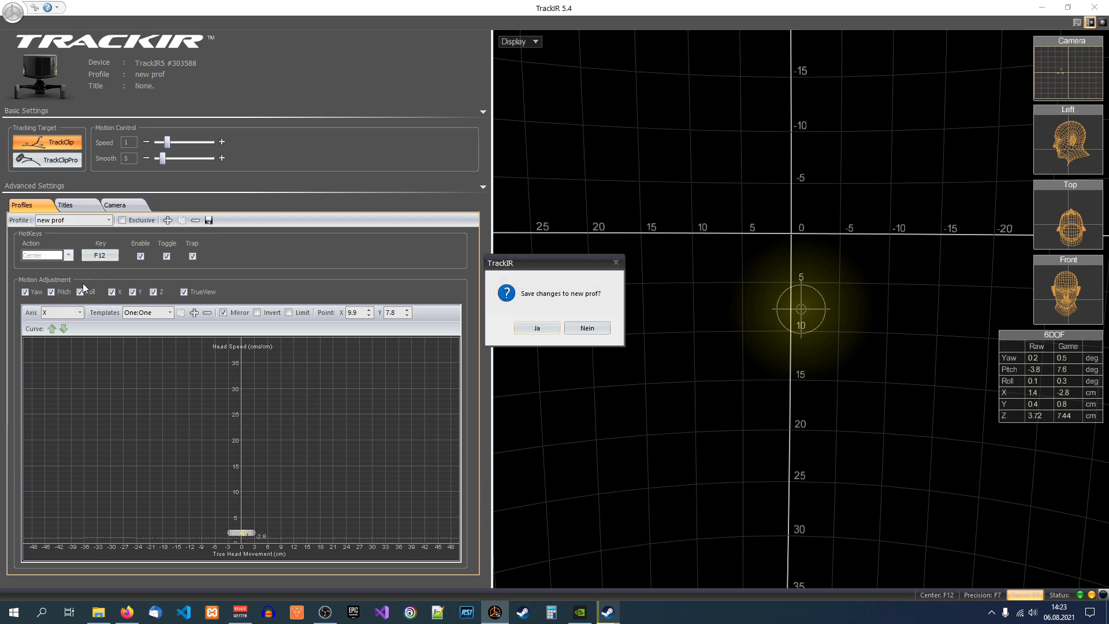
pyautogui.click(582, 330)
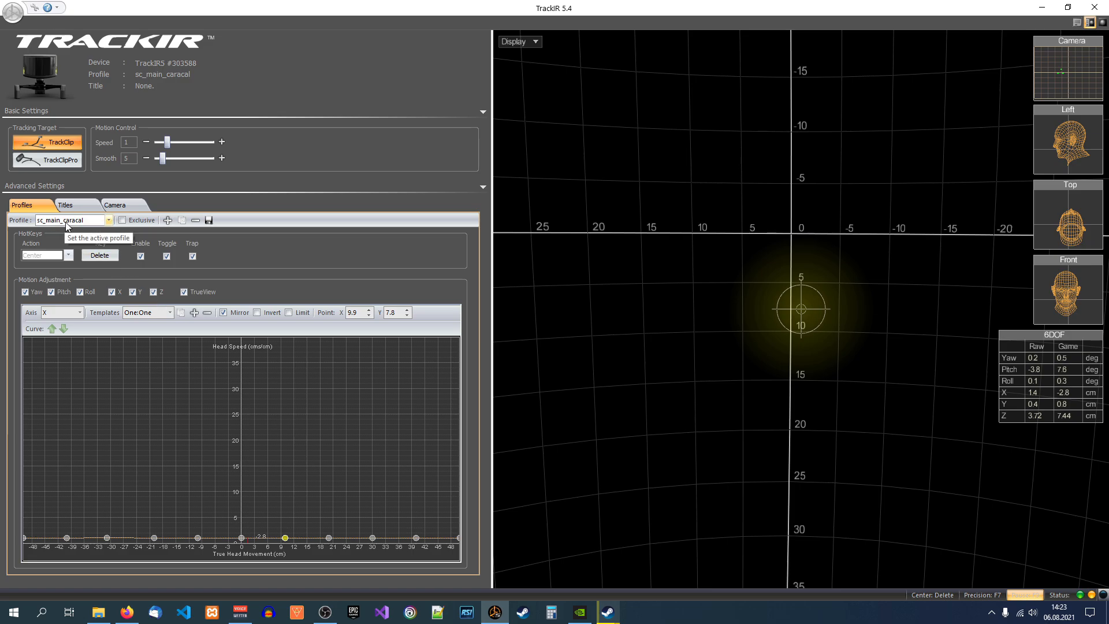
pyautogui.click(122, 220)
# - Look through the profile's Center, Pause and Precision hotkey settings, and return to the Center hotkey
pyautogui.click(66, 256)
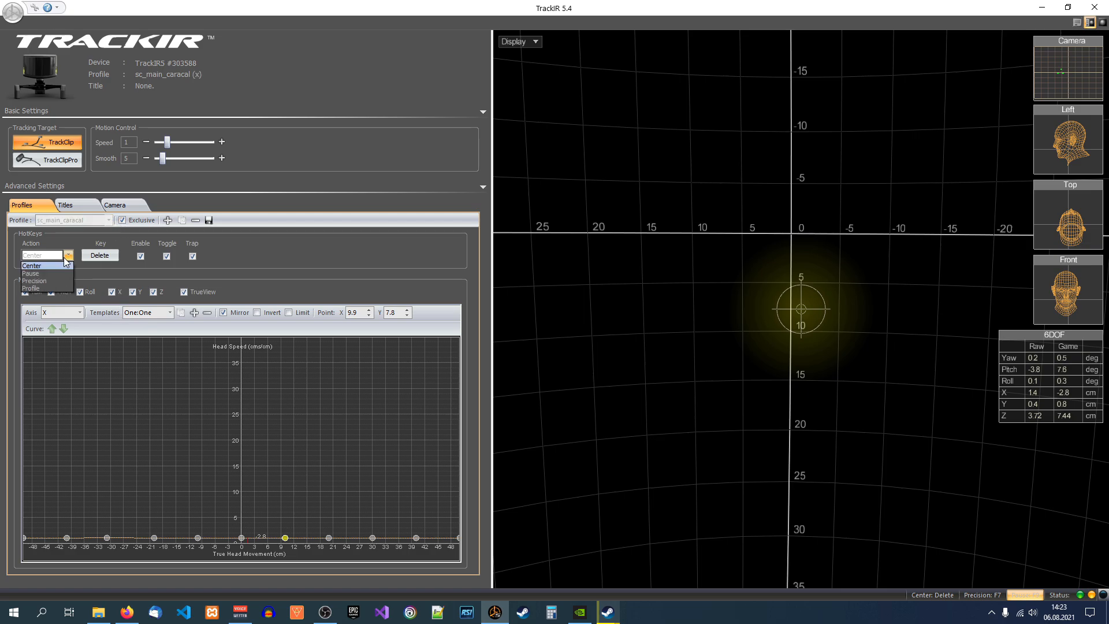
pyautogui.click(61, 265)
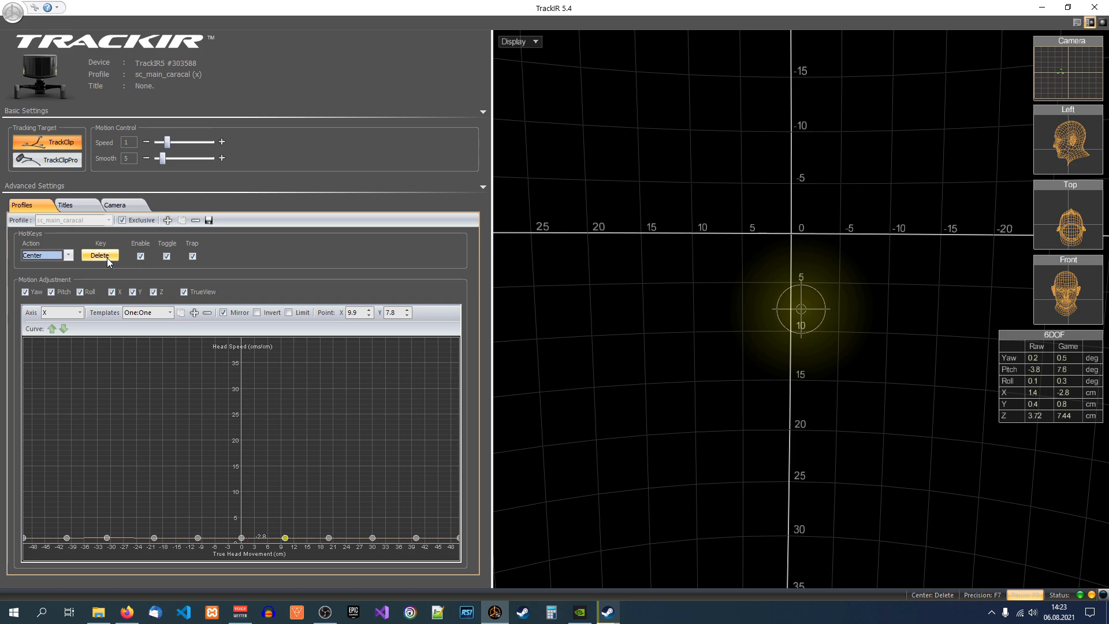
pyautogui.click(69, 255)
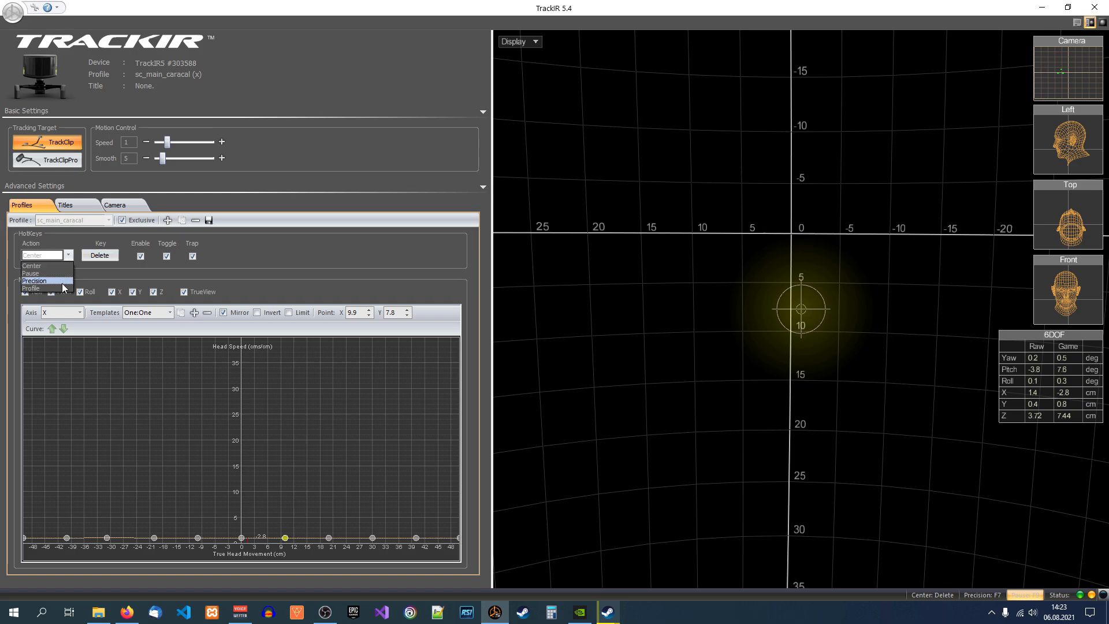
pyautogui.click(58, 273)
pyautogui.click(70, 255)
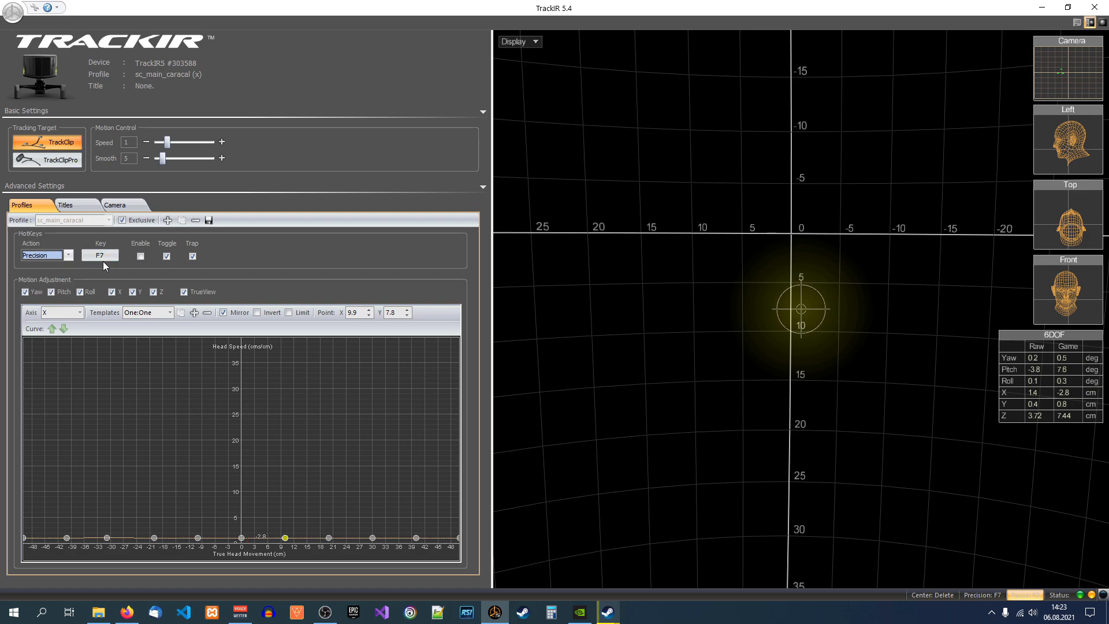
pyautogui.click(69, 255)
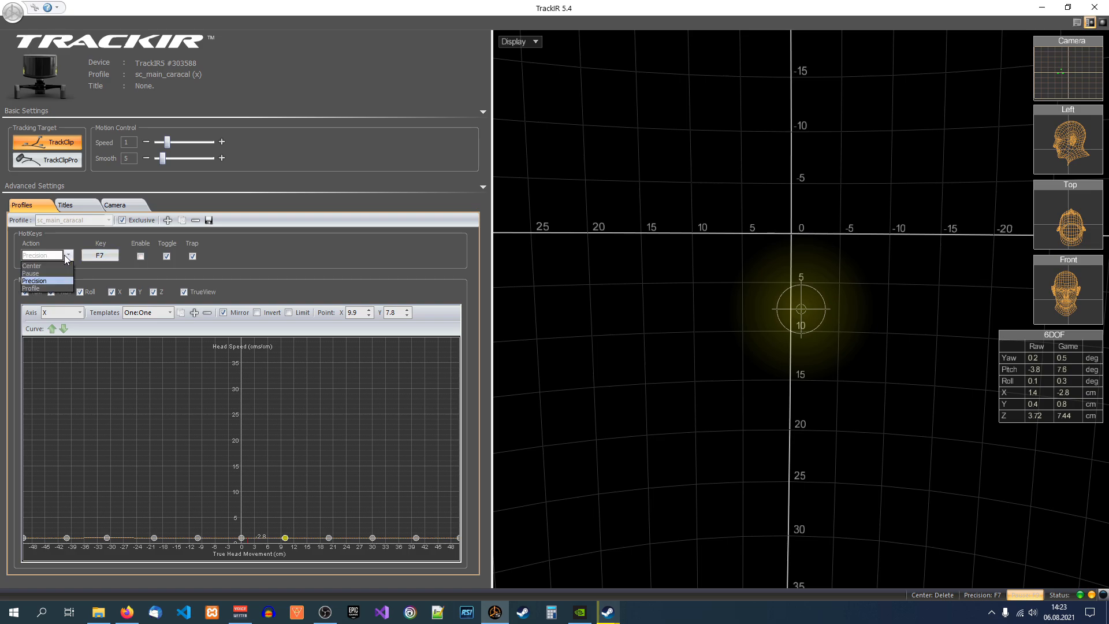
pyautogui.click(60, 267)
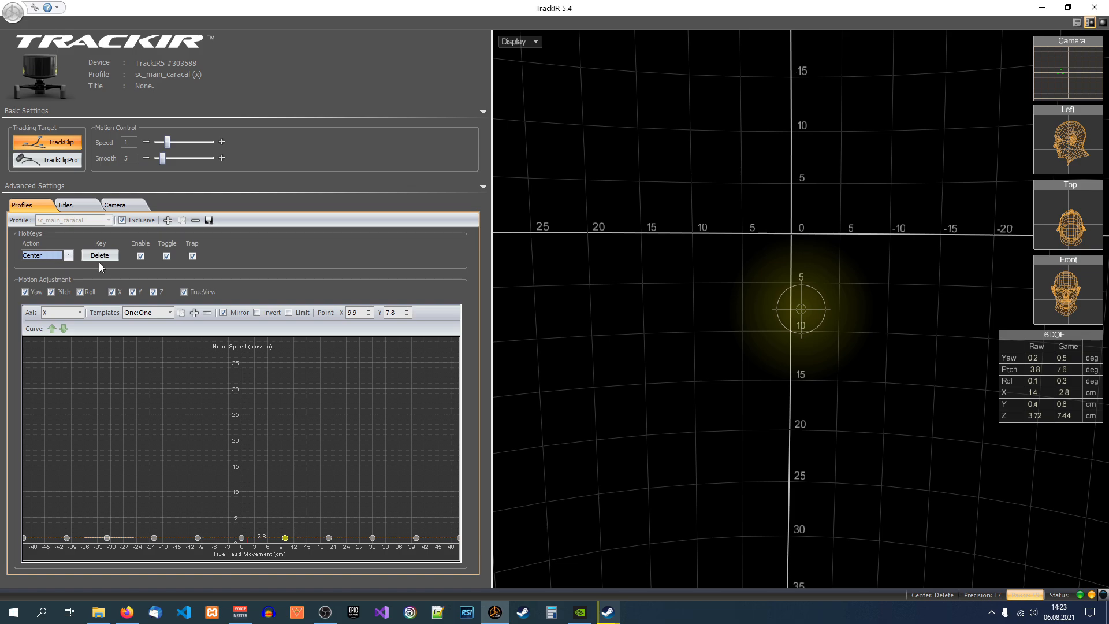
# - Show the profile's yaw curve and select its point at X -6.5
pyautogui.click(79, 312)
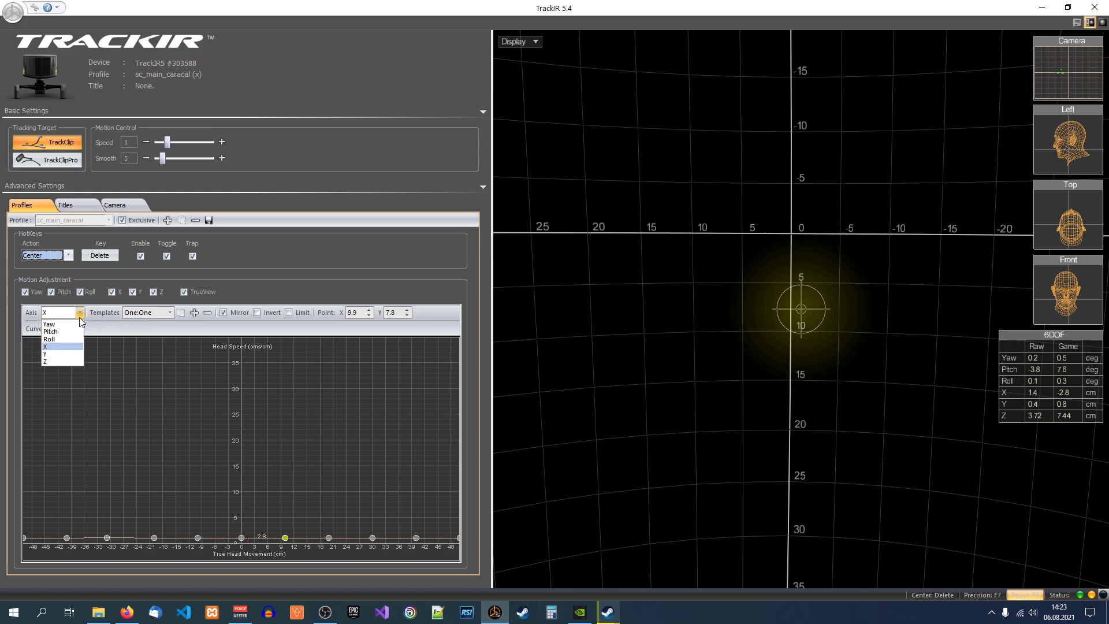
pyautogui.click(76, 324)
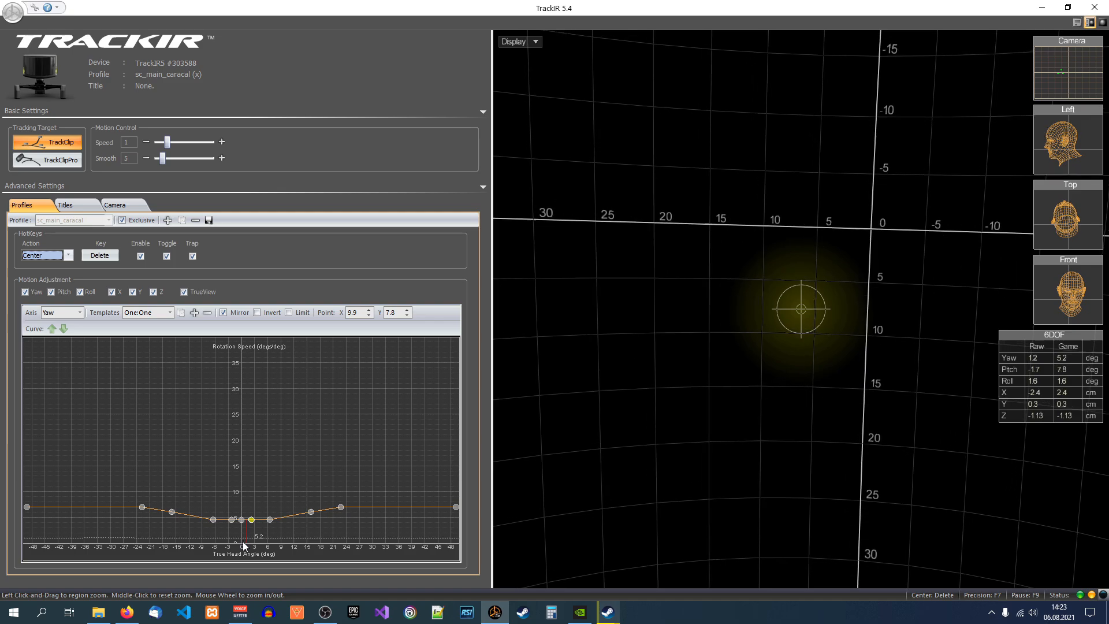
pyautogui.click(213, 520)
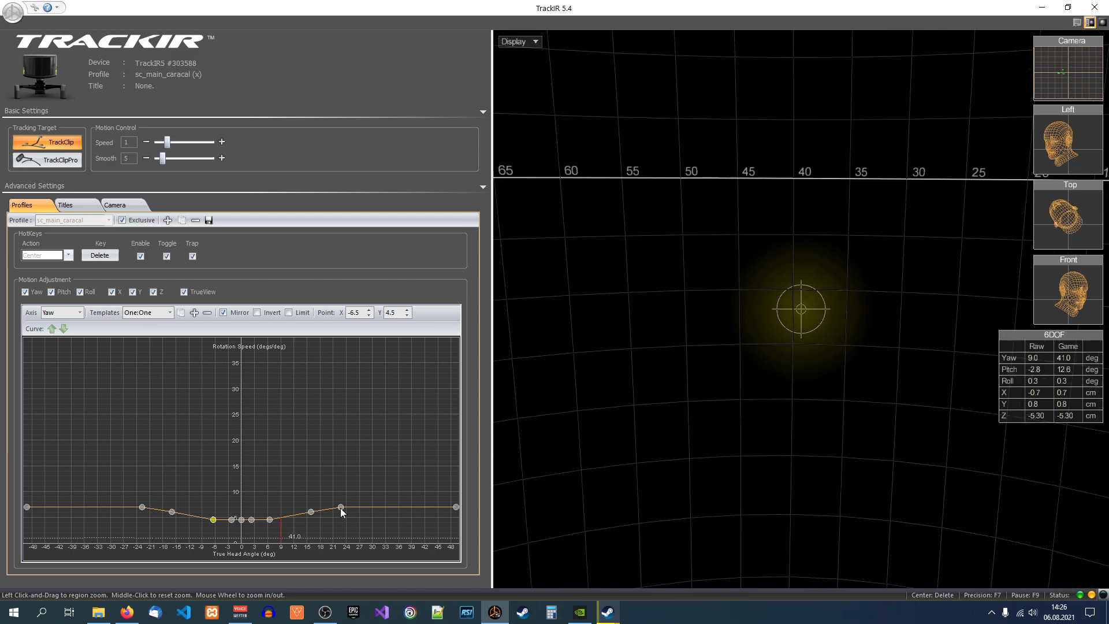
# - Show the pitch curve and the roll curve, and select the roll curve point at X 10.0
pyautogui.click(75, 312)
pyautogui.click(74, 329)
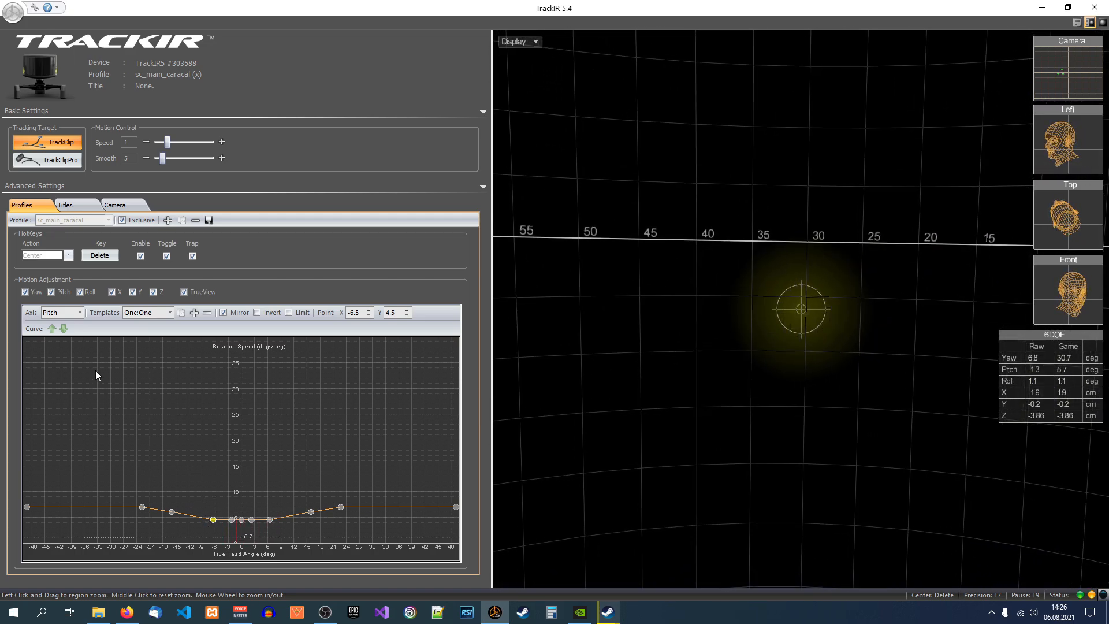
pyautogui.click(80, 315)
pyautogui.click(67, 338)
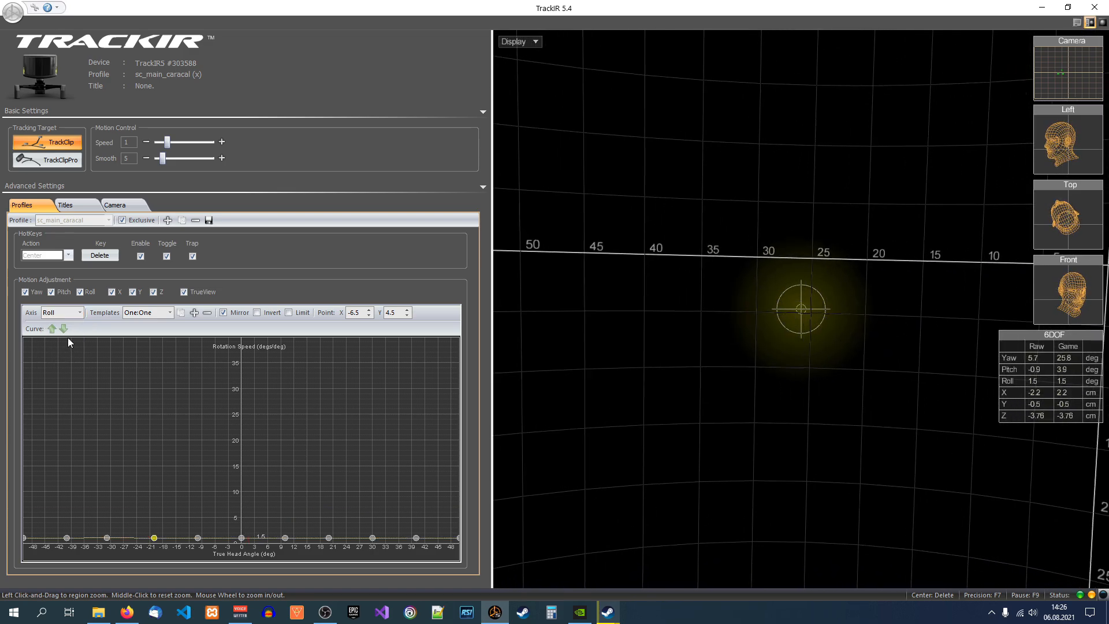
pyautogui.click(285, 539)
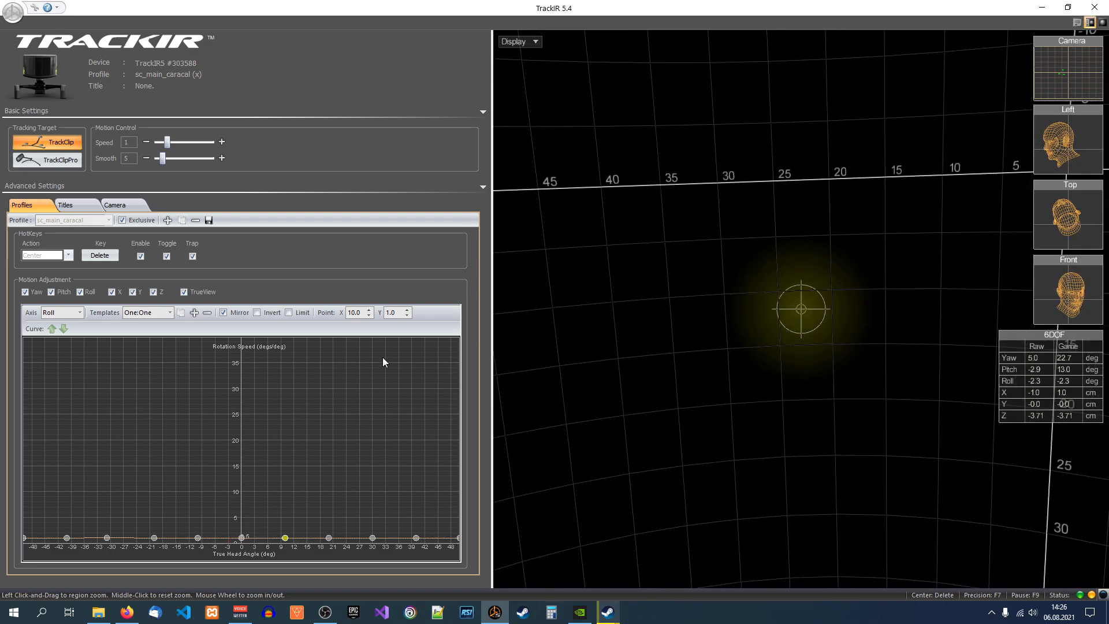
# - Show the X axis curve and raise the whole curve to Y 5.0
pyautogui.click(80, 313)
pyautogui.click(74, 348)
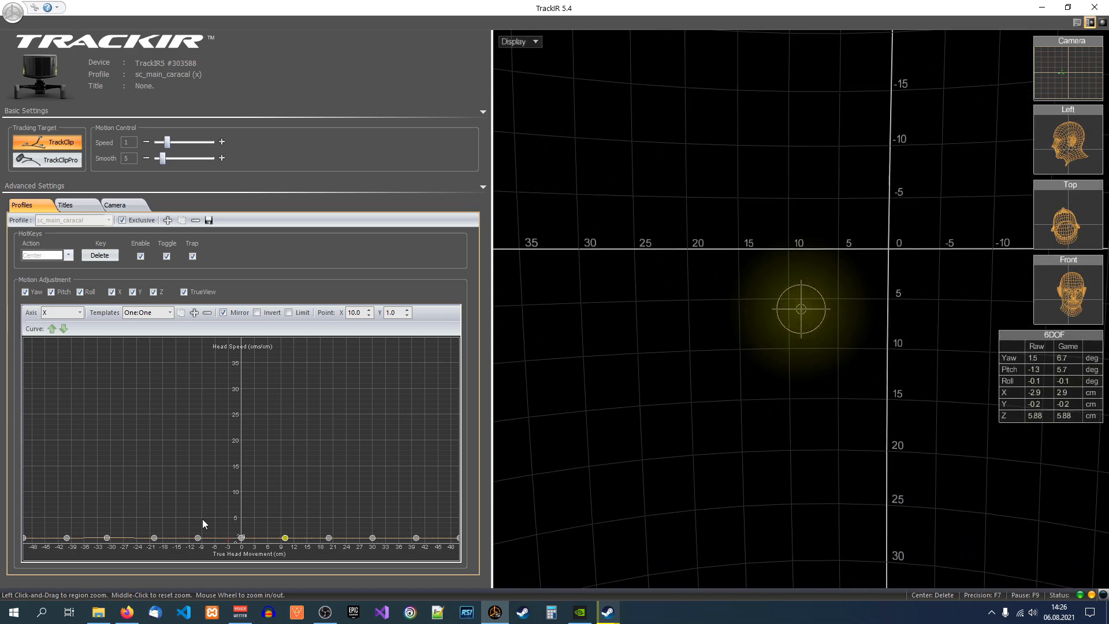
pyautogui.click(55, 329)
pyautogui.click(55, 329)
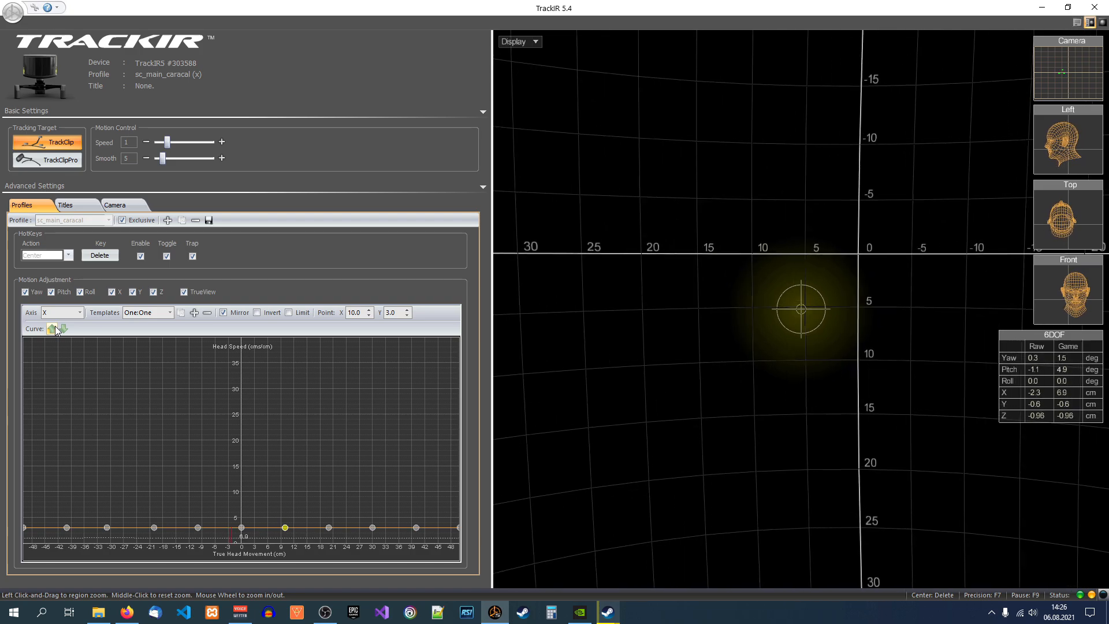
pyautogui.click(55, 329)
pyautogui.click(54, 329)
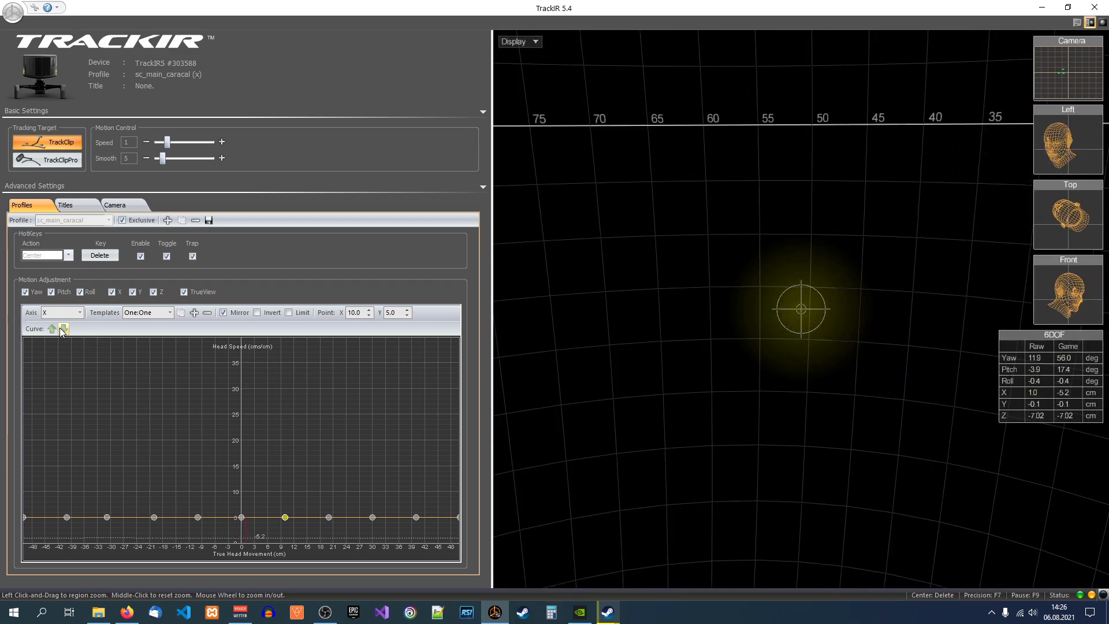
# - Lower the whole X axis curve back to Y 1.0
pyautogui.click(63, 329)
pyautogui.click(62, 329)
pyautogui.click(62, 329)
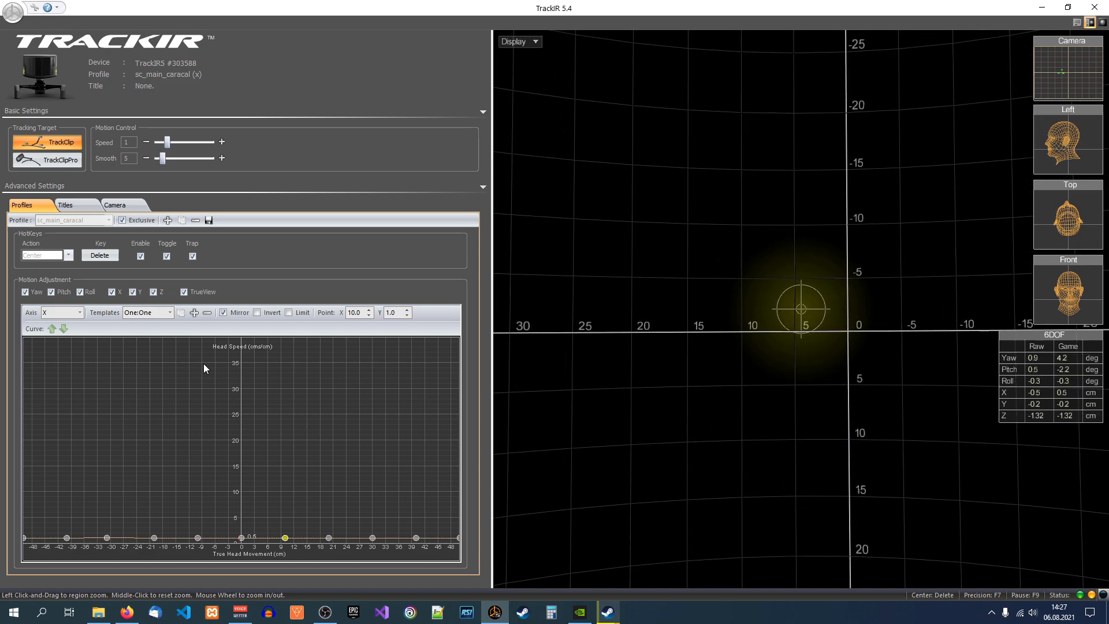
# - Keep X as the axis for curve adjustment and recenter the head tracking
pyautogui.click(80, 313)
pyautogui.click(80, 315)
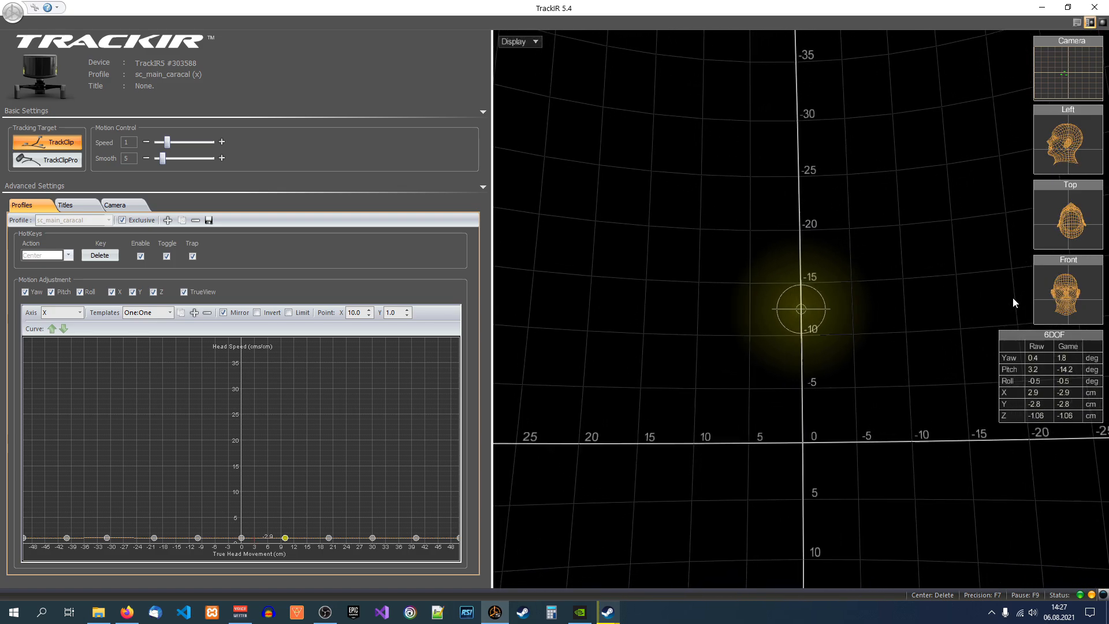
pyautogui.press('Delete')
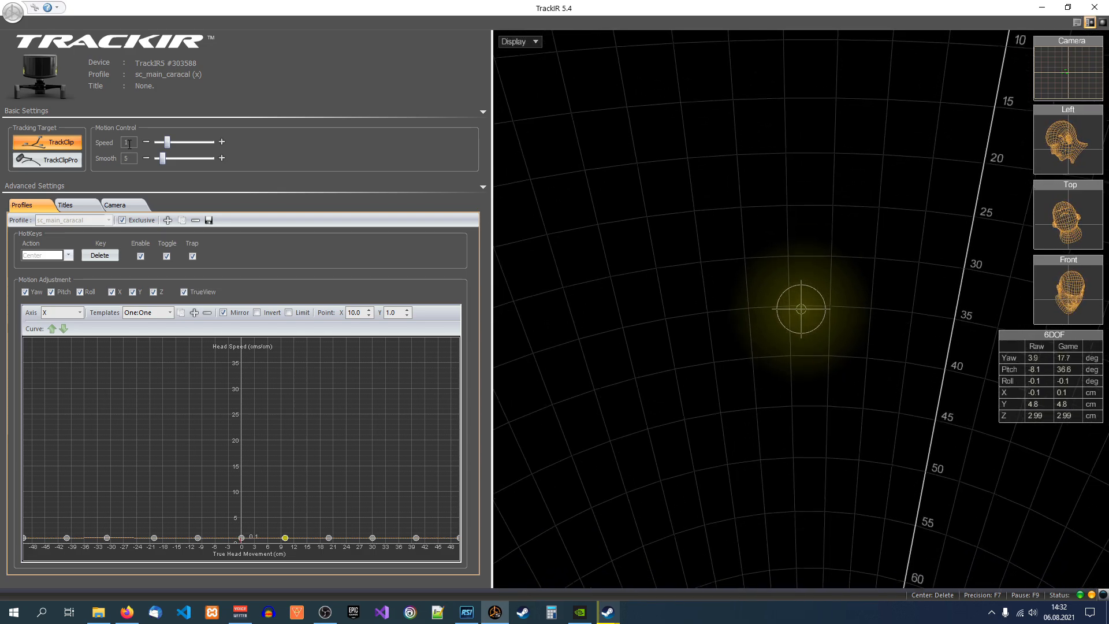
pyautogui.click(166, 148)
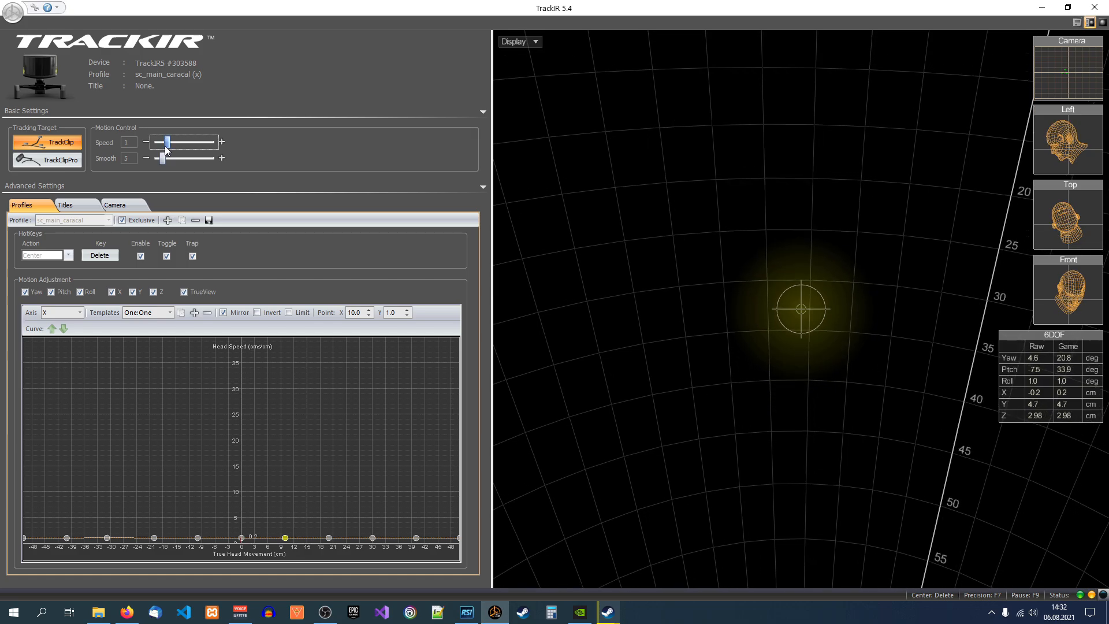
pyautogui.moveTo(166, 149)
pyautogui.mouseDown()
pyautogui.moveTo(154, 147)
pyautogui.moveTo(218, 149)
pyautogui.moveTo(166, 147)
pyautogui.mouseUp()
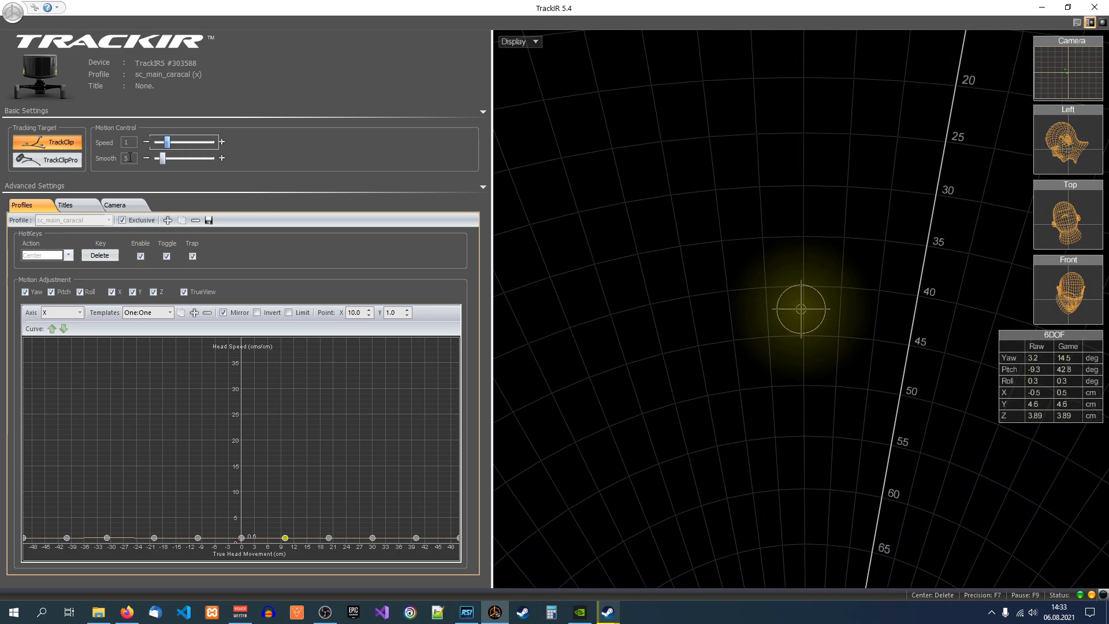
# - Try the Smooth setting at 3, 0, 5 and its maximum, and reduce it again from the maximum
pyautogui.click(161, 158)
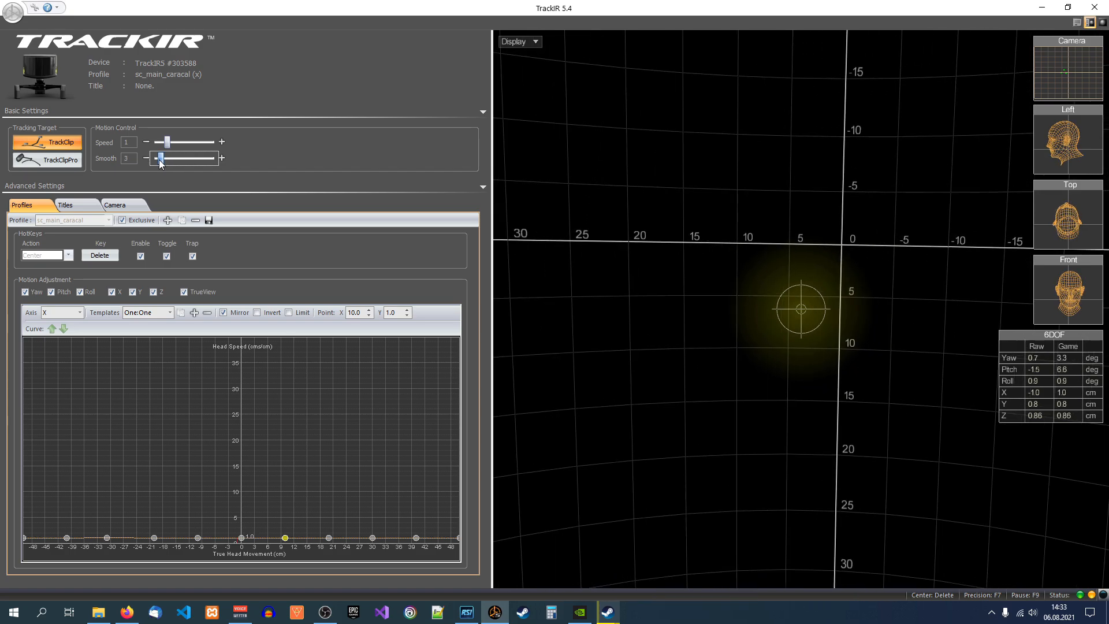
pyautogui.moveTo(161, 159); pyautogui.dragTo(156, 163)
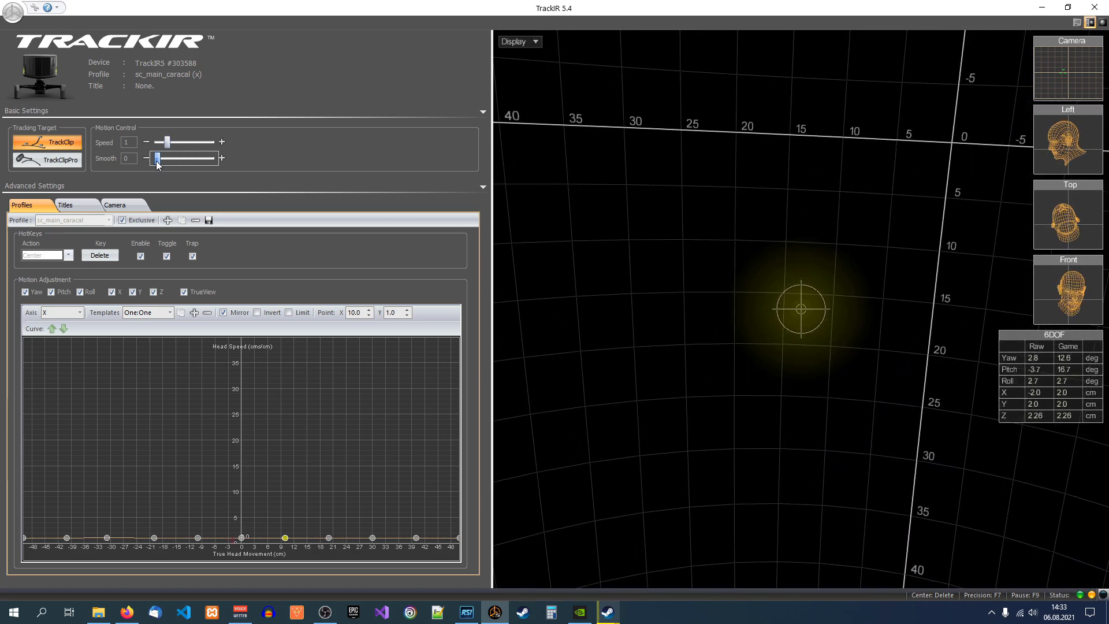
pyautogui.moveTo(157, 163); pyautogui.dragTo(160, 165)
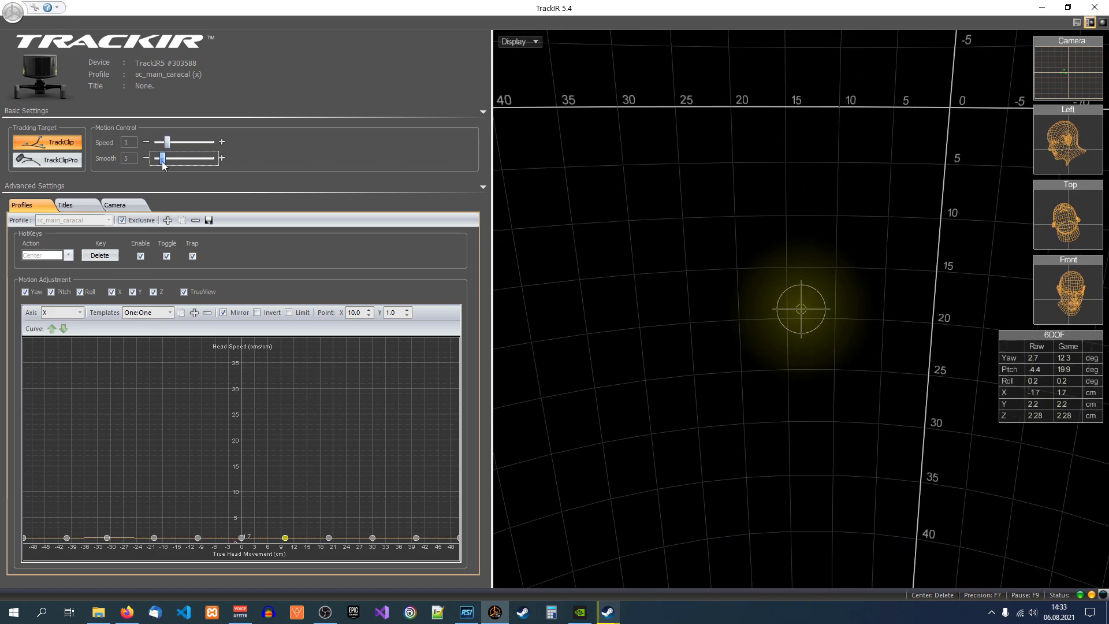
pyautogui.moveTo(165, 165); pyautogui.dragTo(217, 168)
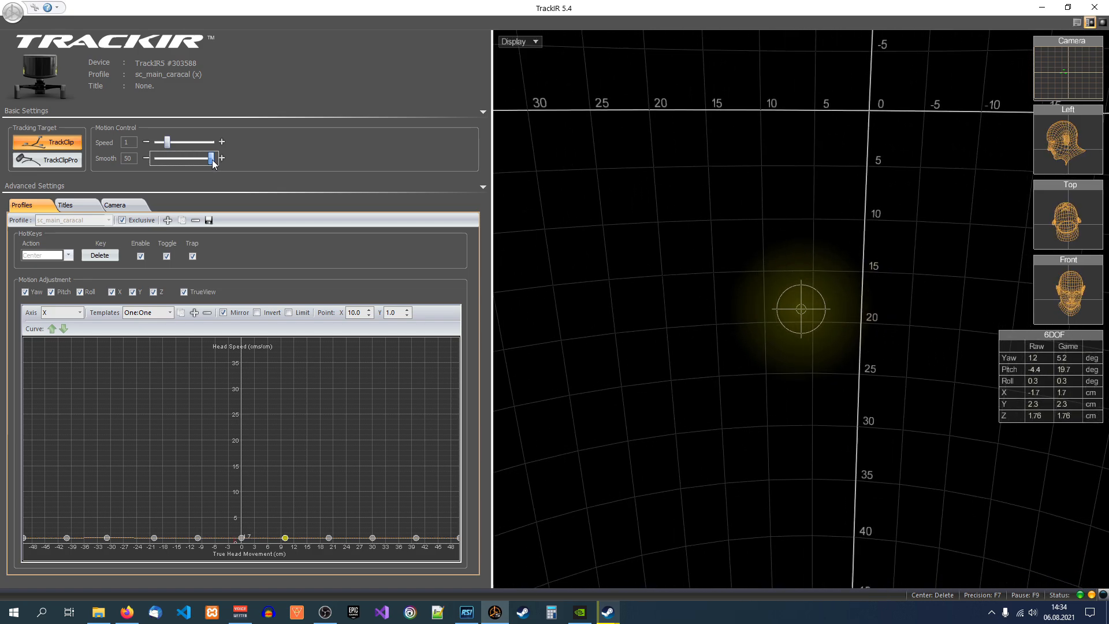
pyautogui.moveTo(213, 163); pyautogui.dragTo(175, 163)
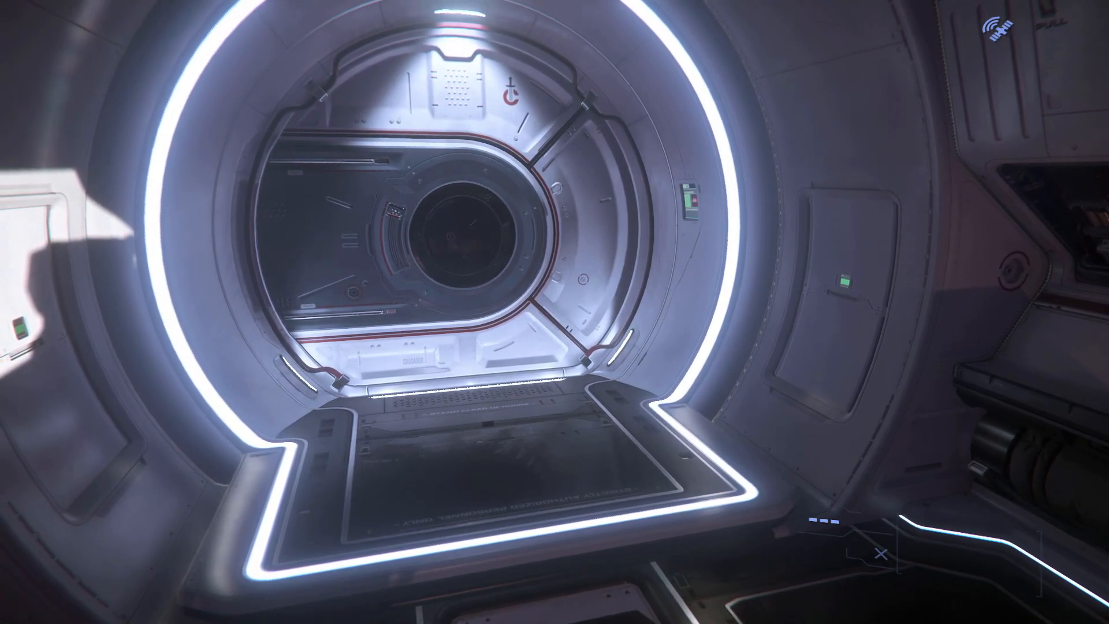
# - Show the VOIP, FOIP and Head Tracking keybindings in the game's advanced controls customization
pyautogui.press('Escape')
pyautogui.click(553, 289)
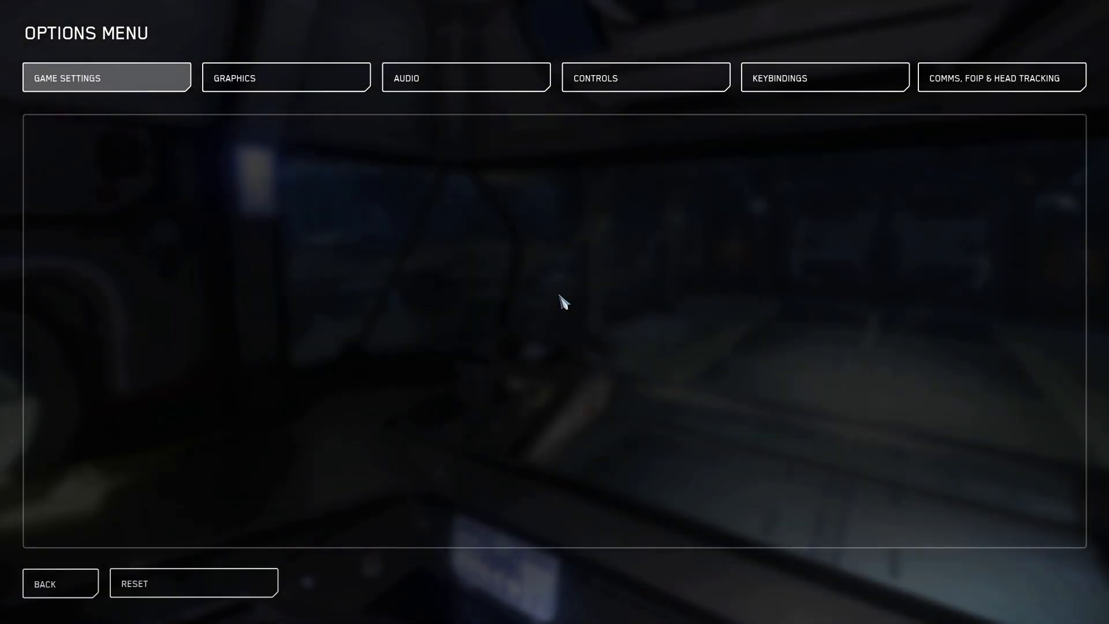
pyautogui.click(802, 88)
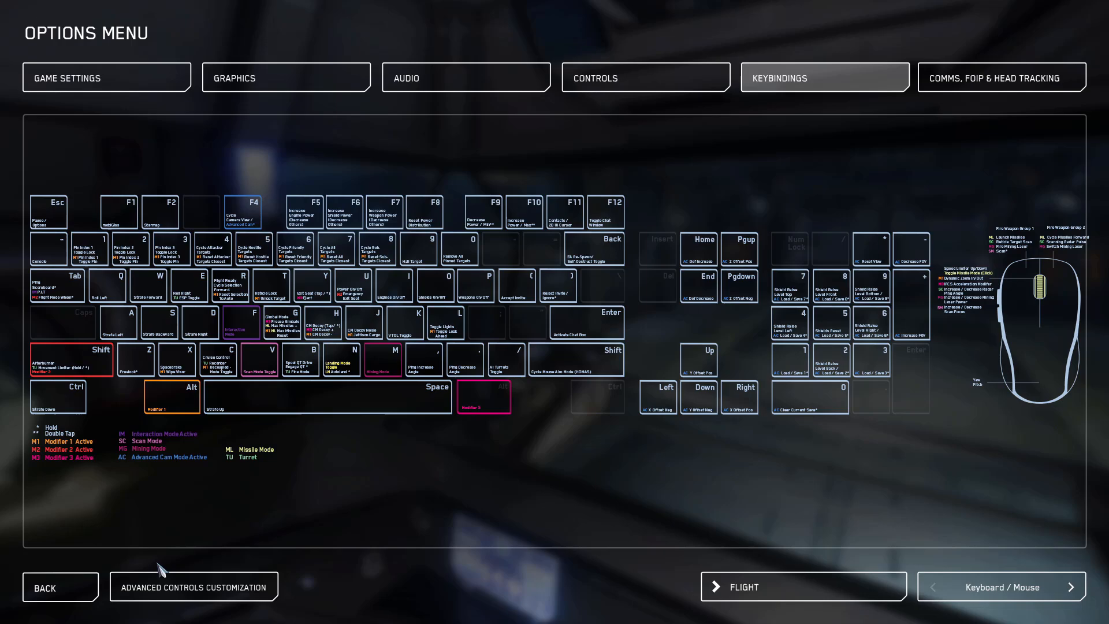
pyautogui.click(160, 572)
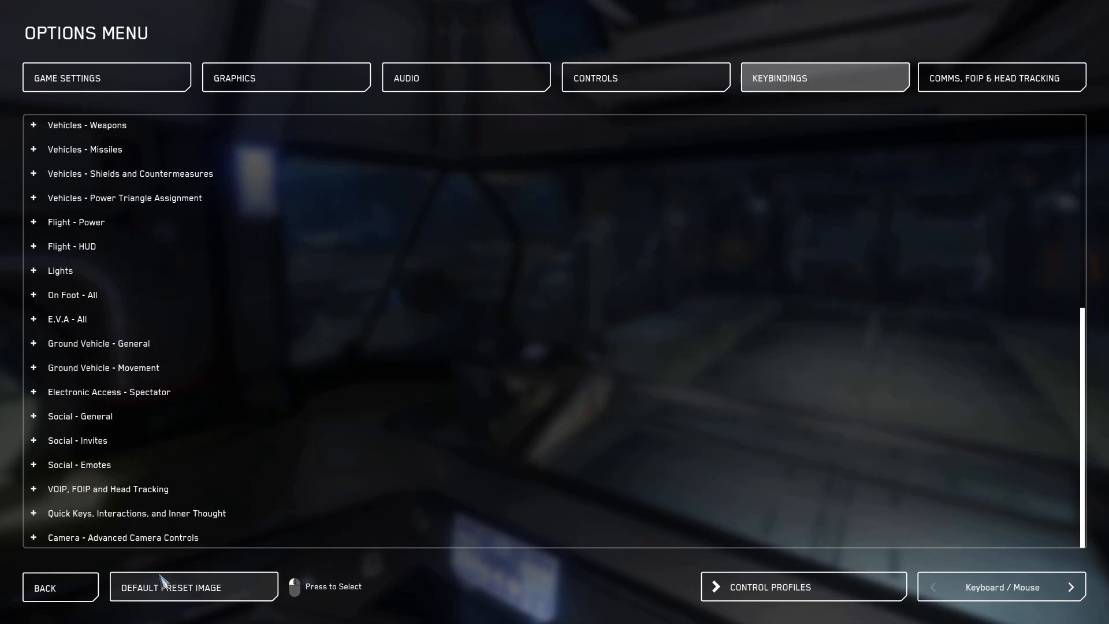
pyautogui.click(141, 496)
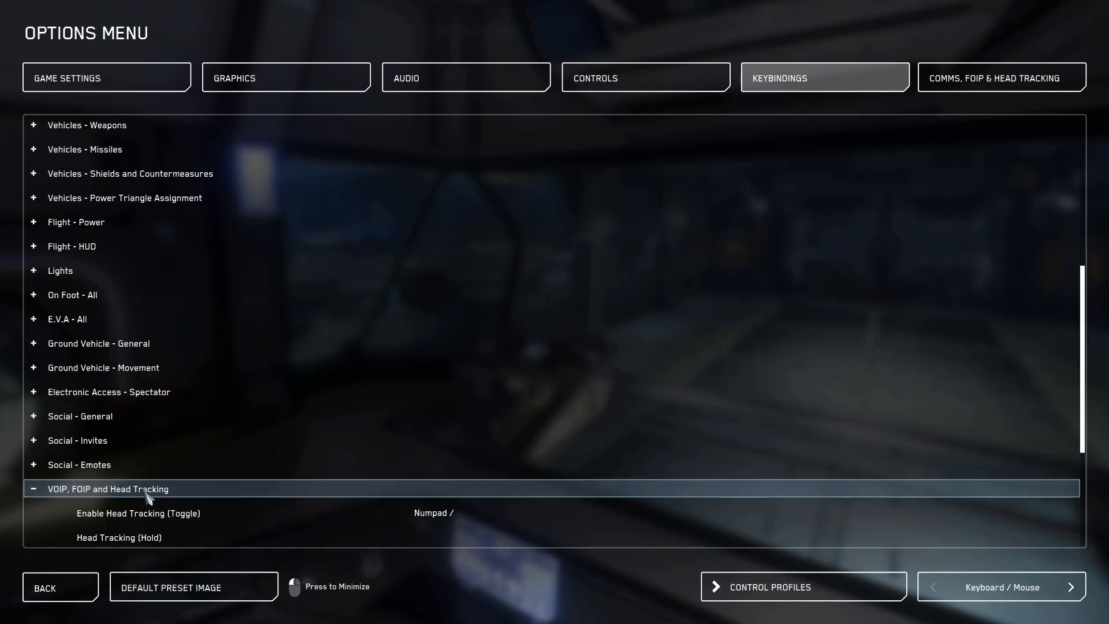
pyautogui.scroll(-5, 147, 497)
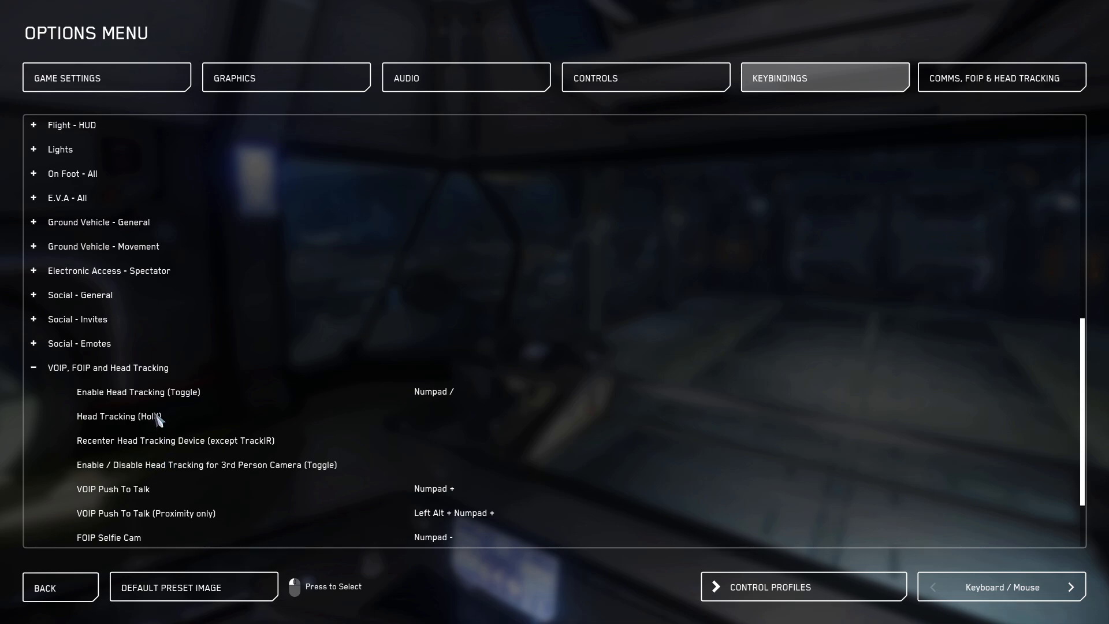
# - Show the available head tracking sources in the Comms, FOIP & Head Tracking settings and keep TrackIR as the source
pyautogui.click(958, 82)
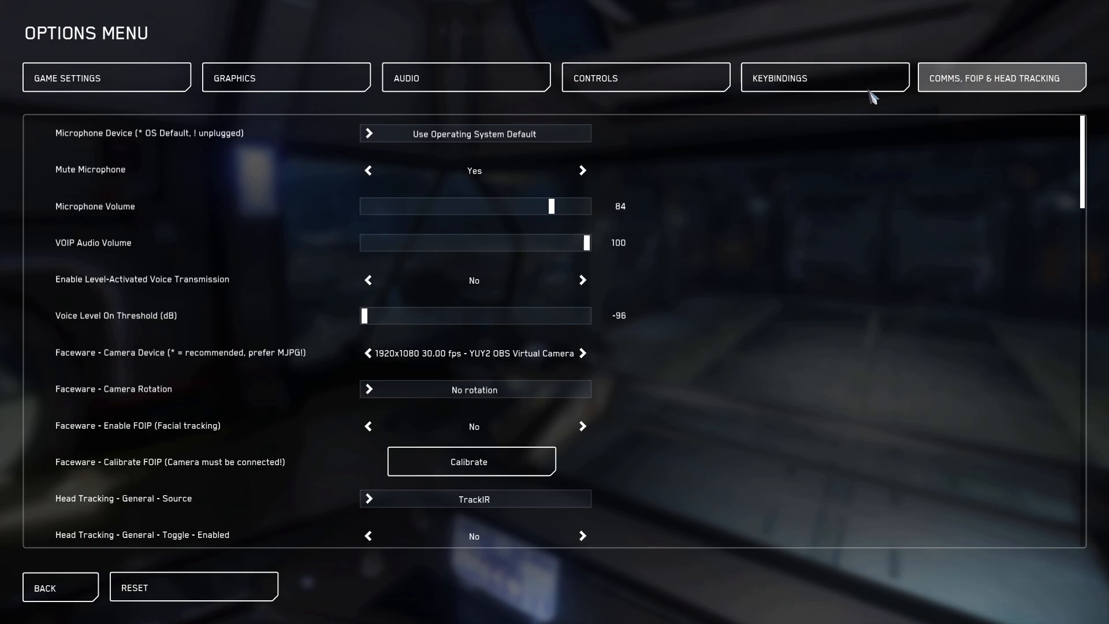
pyautogui.scroll(-3, 243, 315)
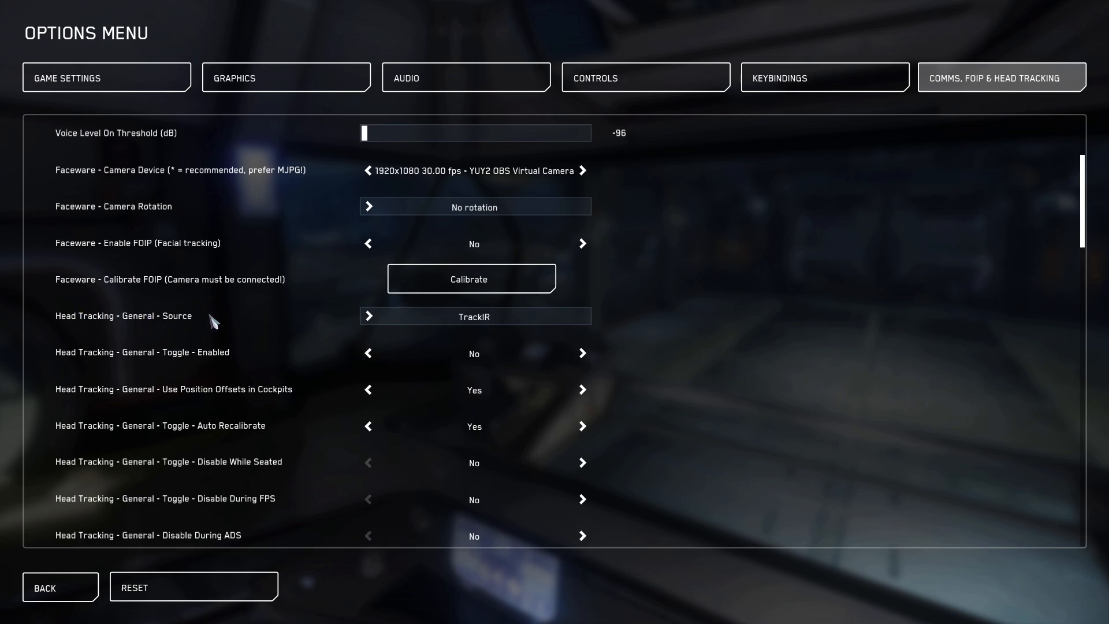
pyautogui.click(454, 321)
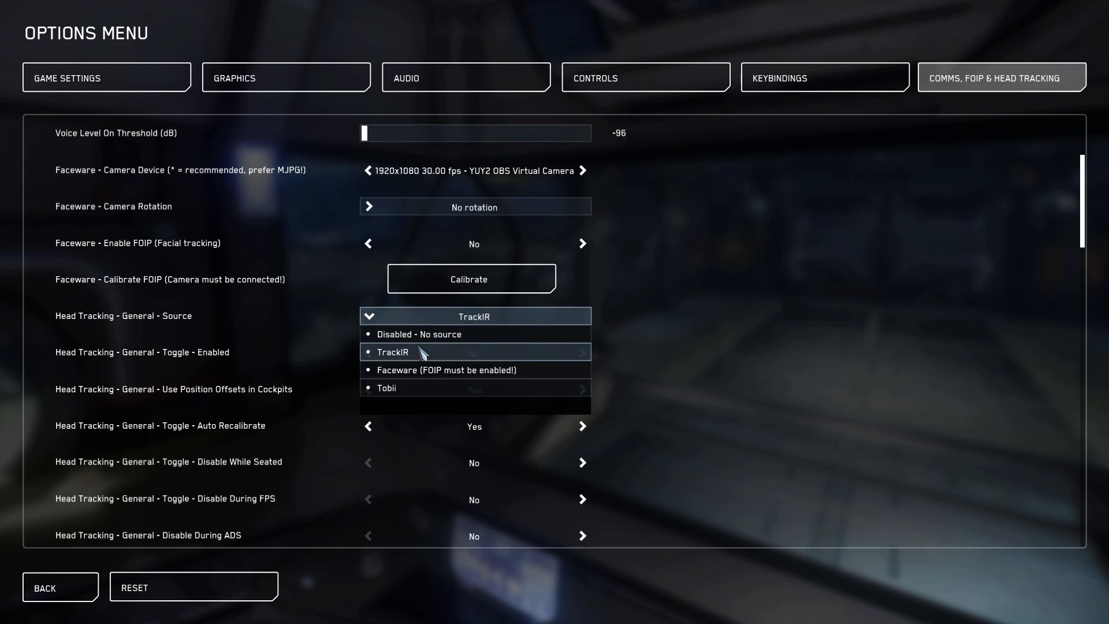
pyautogui.click(405, 322)
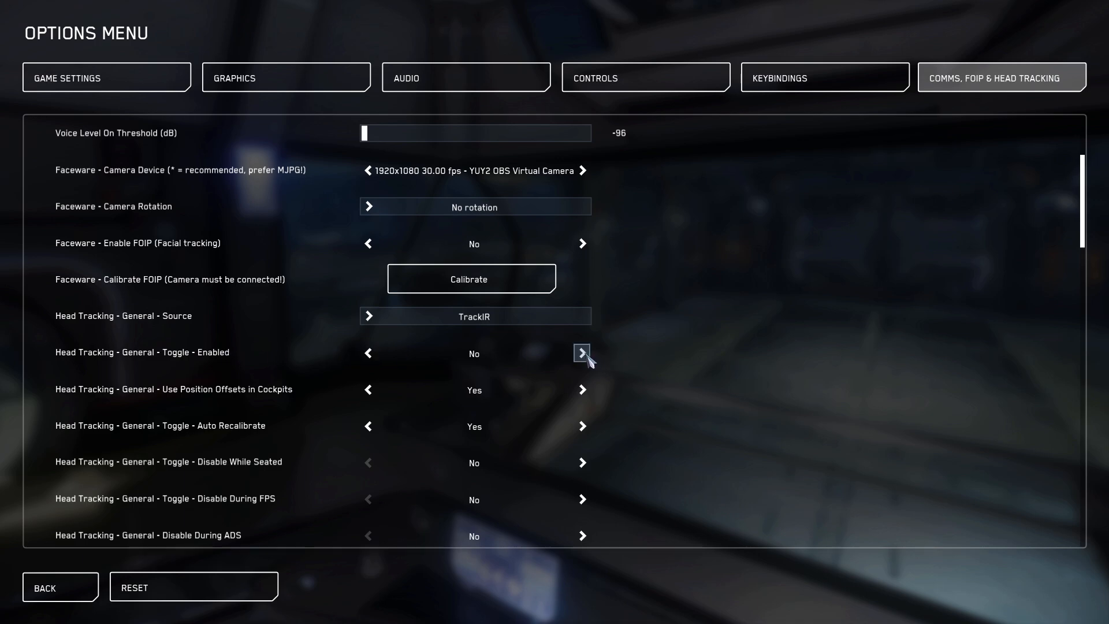
# - Set Head Tracking - General - Toggle - Enabled to Yes, review the remaining head tracking toggles and return to the game
pyautogui.click(582, 353)
pyautogui.scroll(-2, 449, 508)
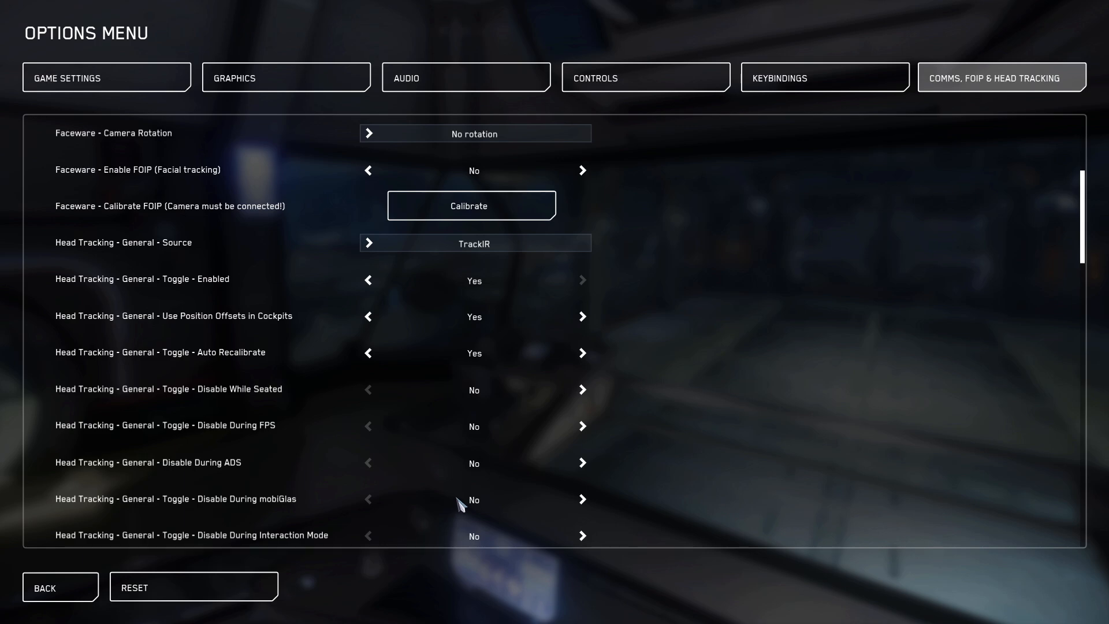
pyautogui.scroll(-2, 460, 504)
pyautogui.click(53, 588)
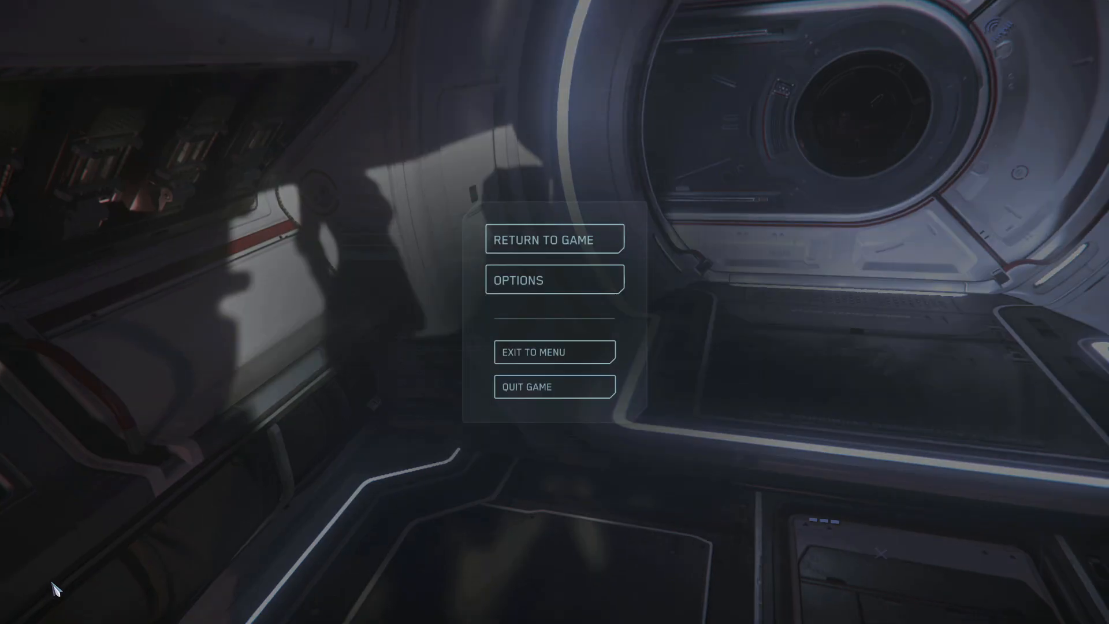
pyautogui.press('Escape')
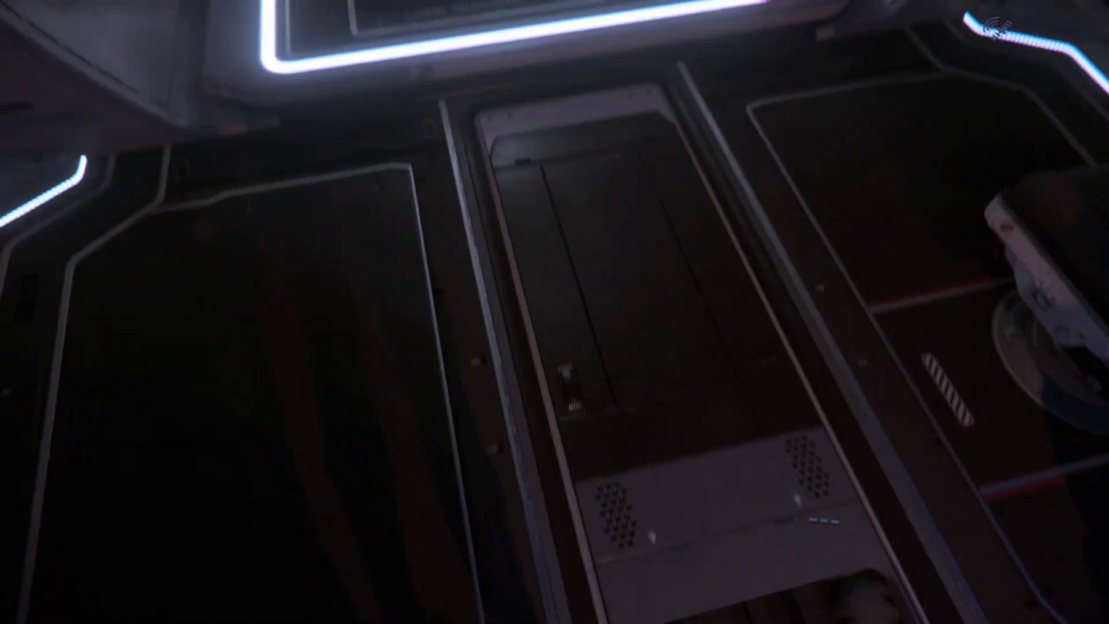
# - Walk to the ship's pilot seat, sit down to look around the cockpit with head tracking, and leave the seat
pyautogui.press('w')
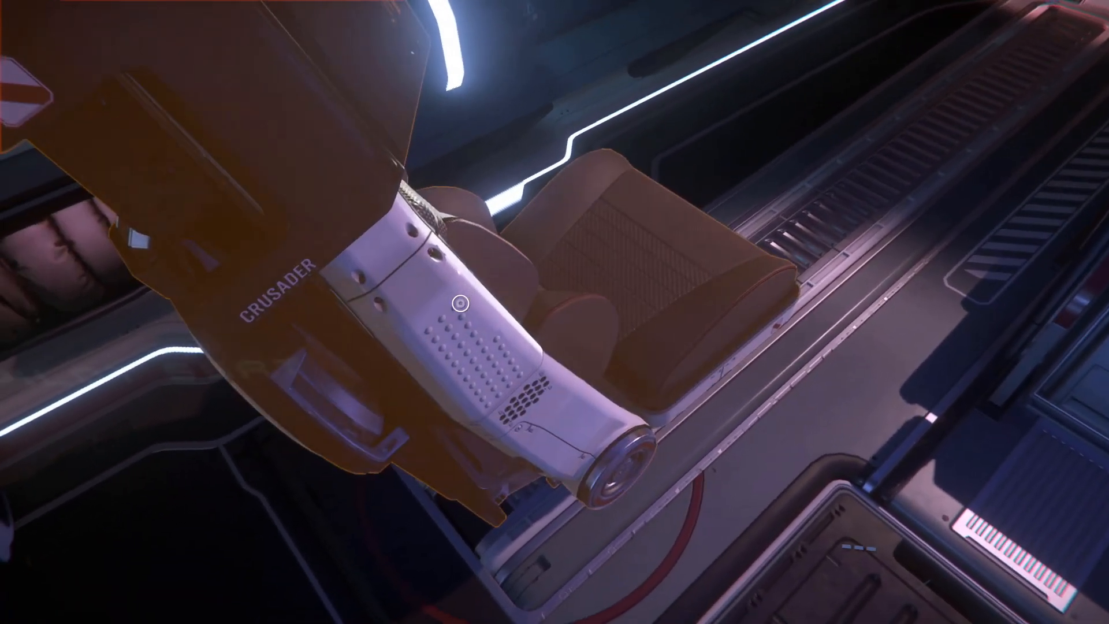
pyautogui.click(460, 303)
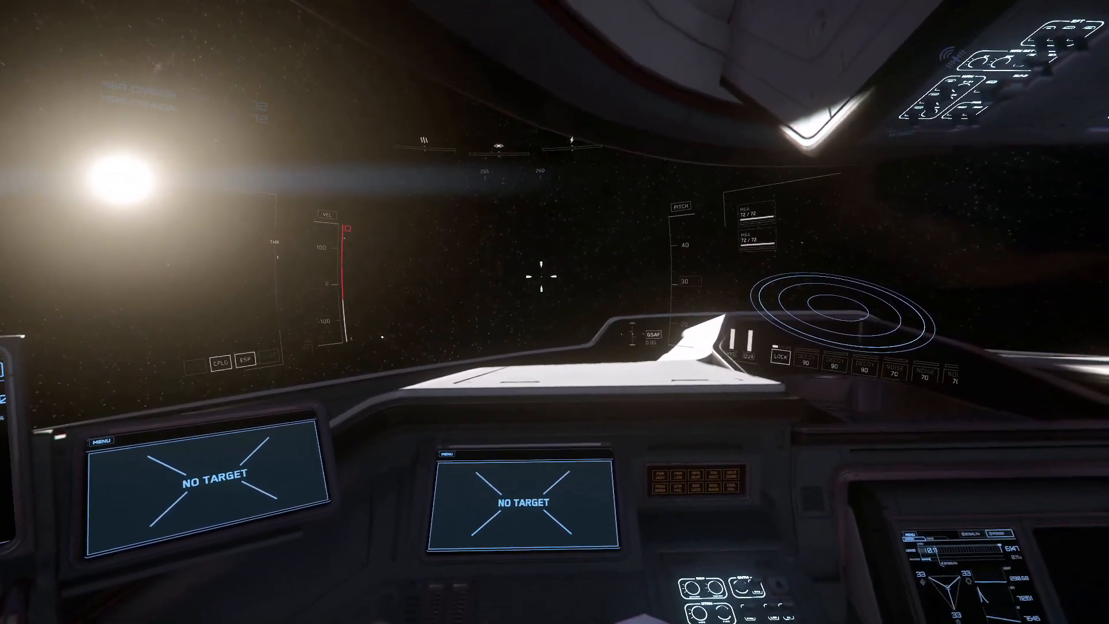
pyautogui.press('y')
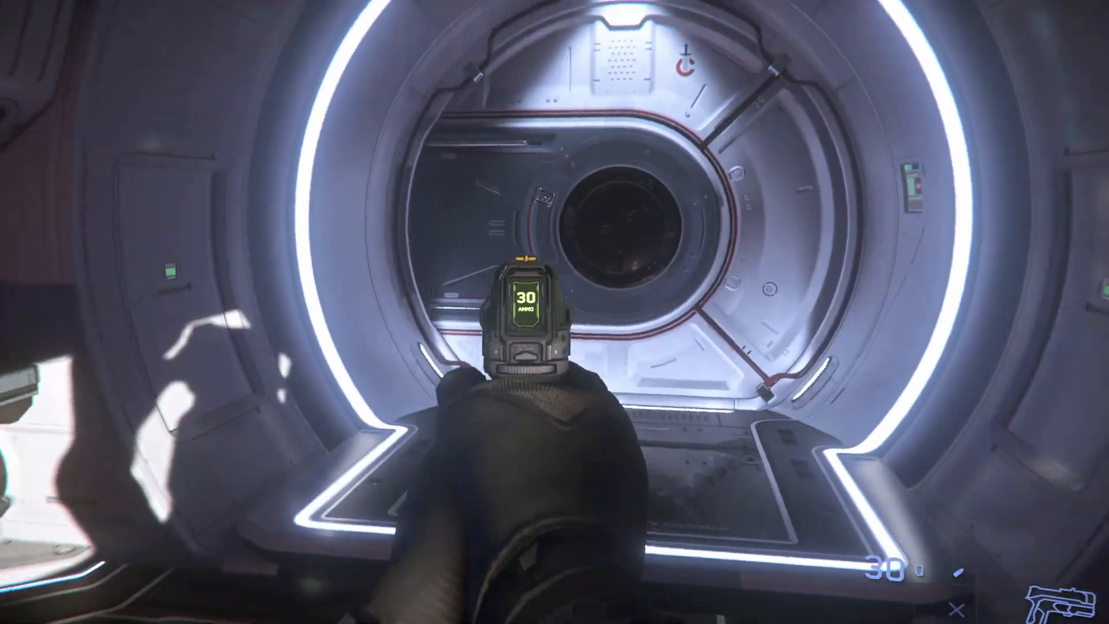
# - Fire repeated pistol shots toward the round hatch while aiming on foot with head tracking enabled
pyautogui.click(554, 312)
pyautogui.click(554, 312)
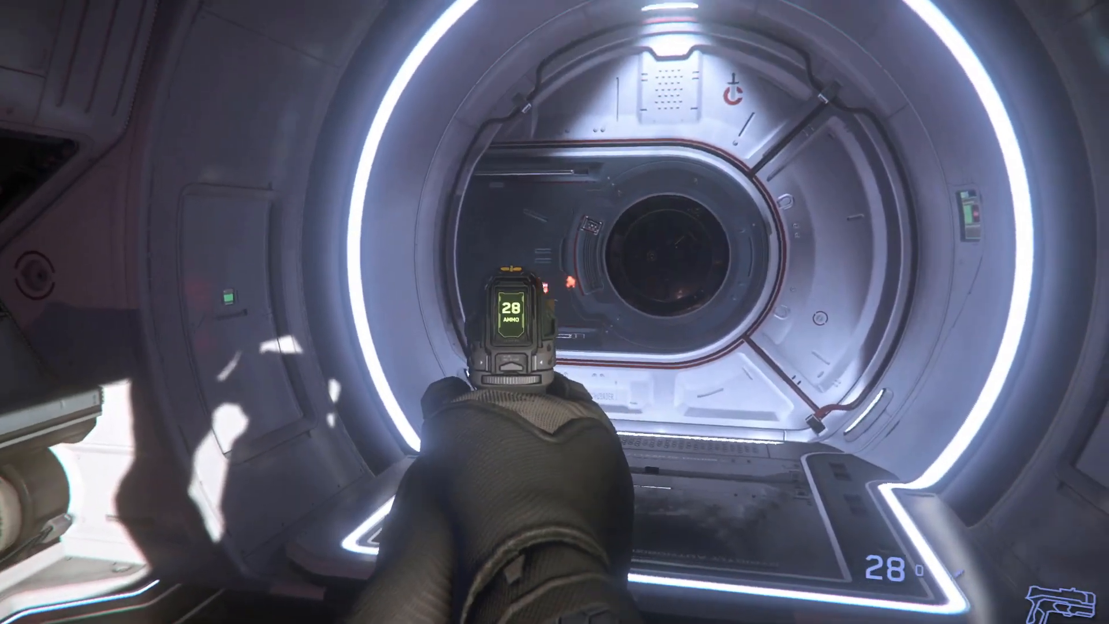
pyautogui.click(554, 312)
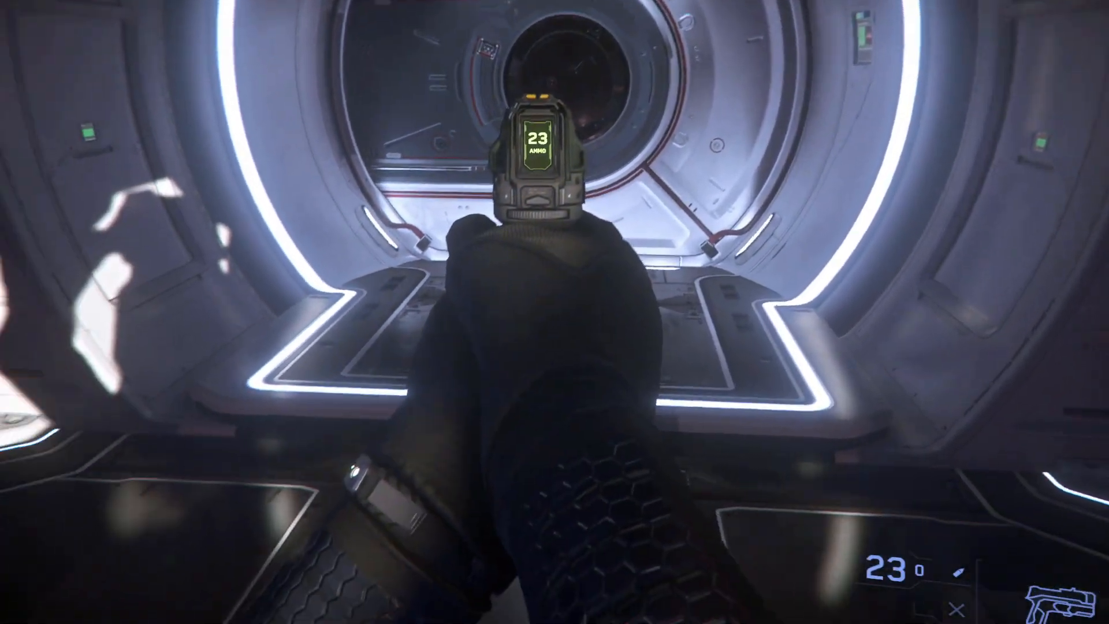
pyautogui.click(555, 312)
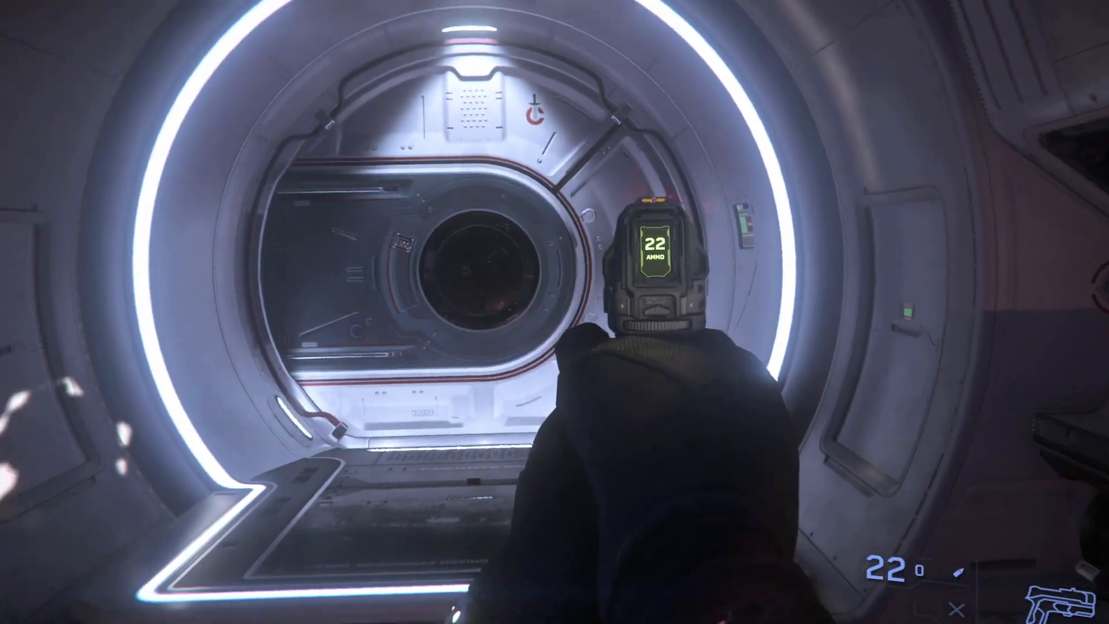
pyautogui.click(555, 312)
pyautogui.click(555, 312)
pyautogui.click(554, 312)
pyautogui.click(555, 312)
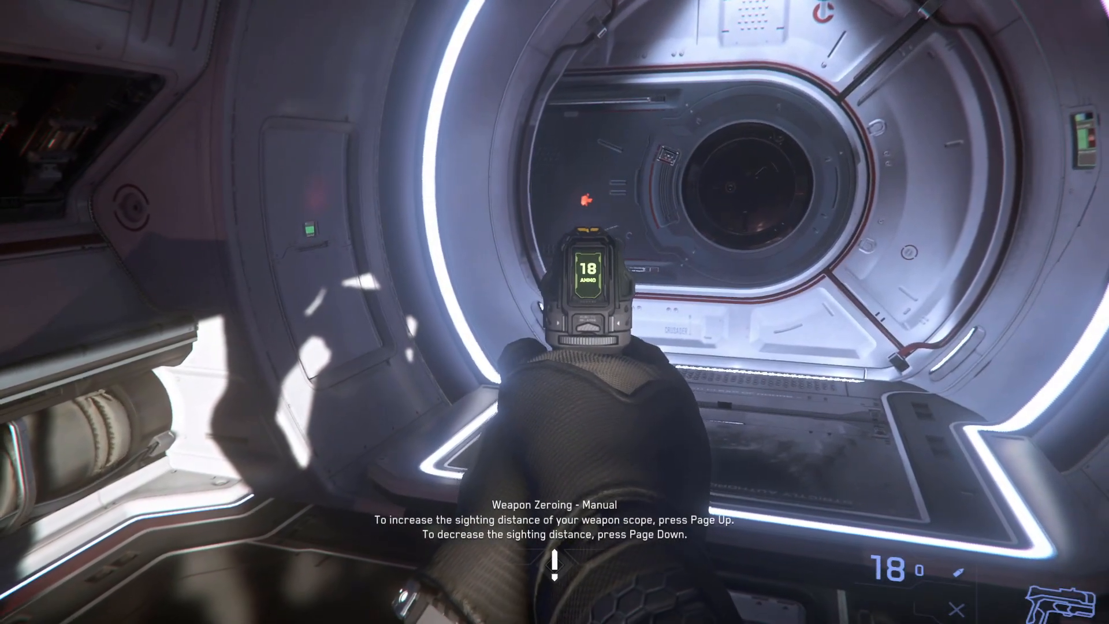